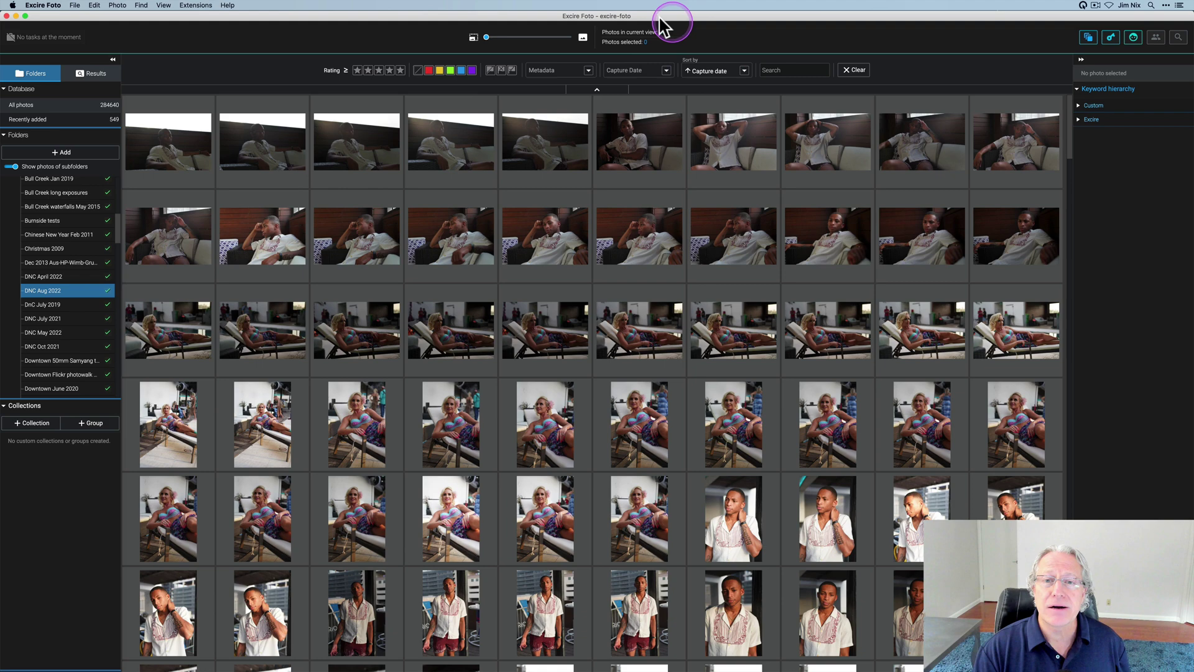
scroll(520, 435, "down", 15)
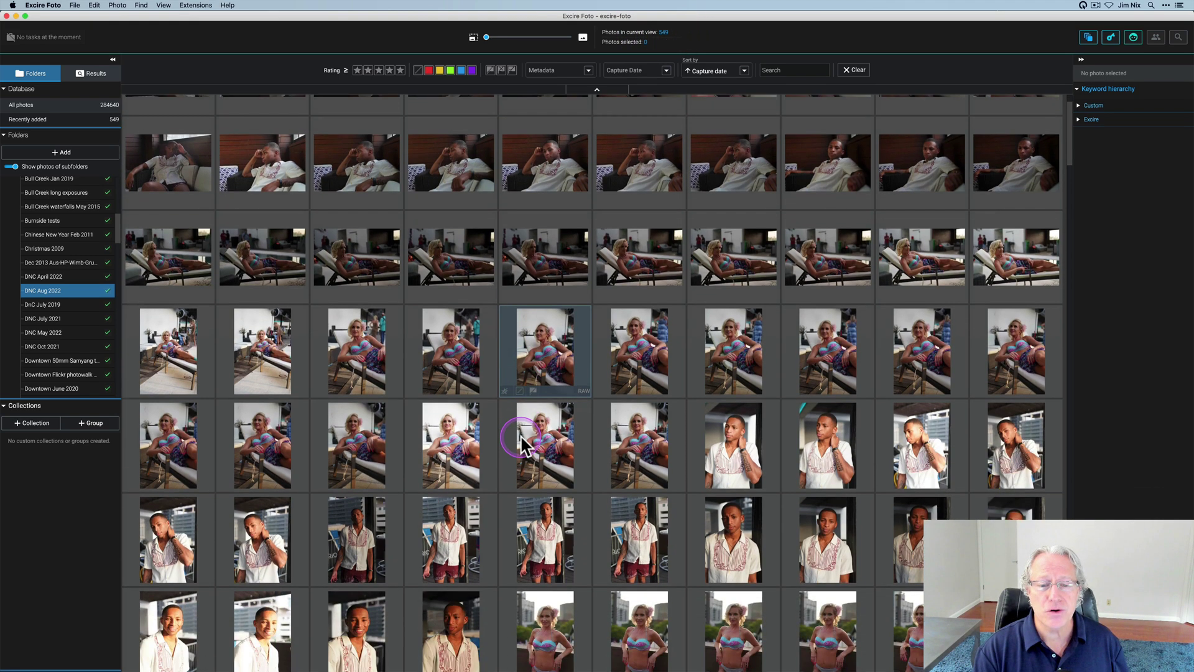
scroll(521, 439, "down", 3)
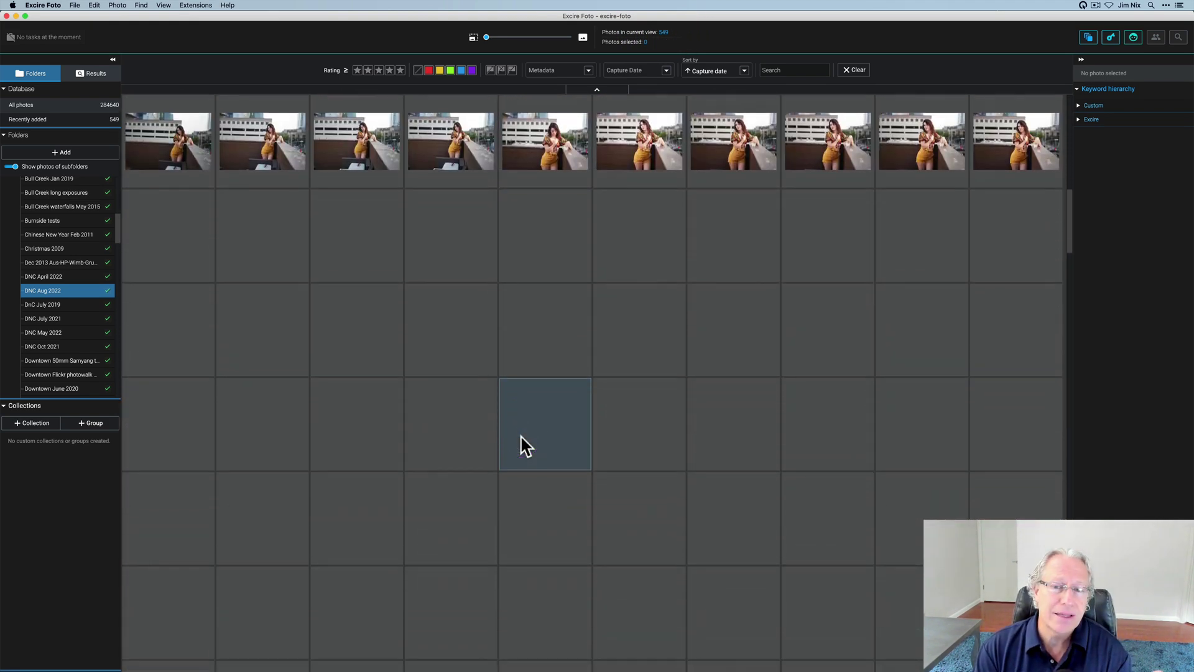
scroll(521, 438, "down", 15)
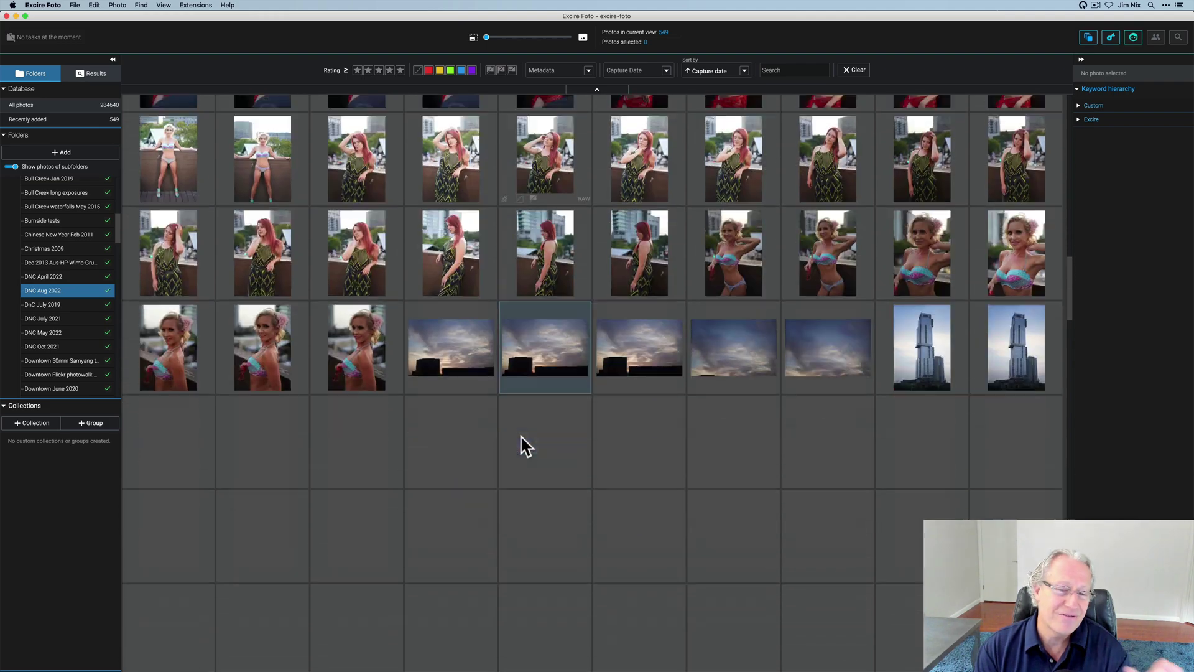
scroll(521, 442, "down", 15)
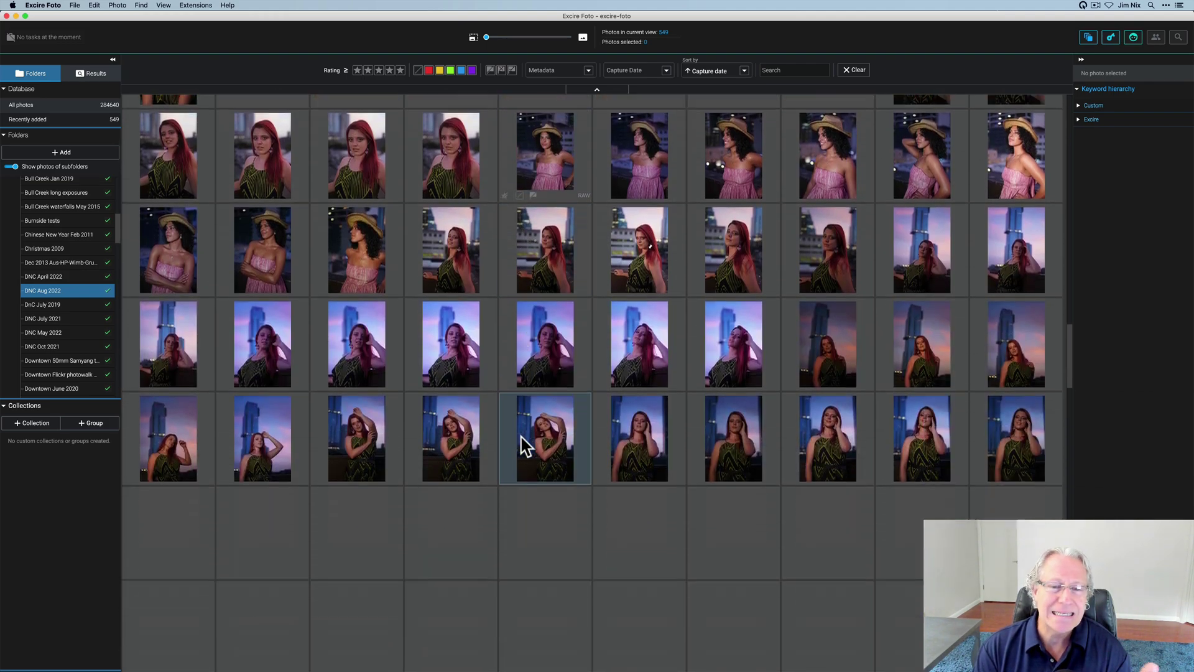
scroll(521, 443, "up", 15)
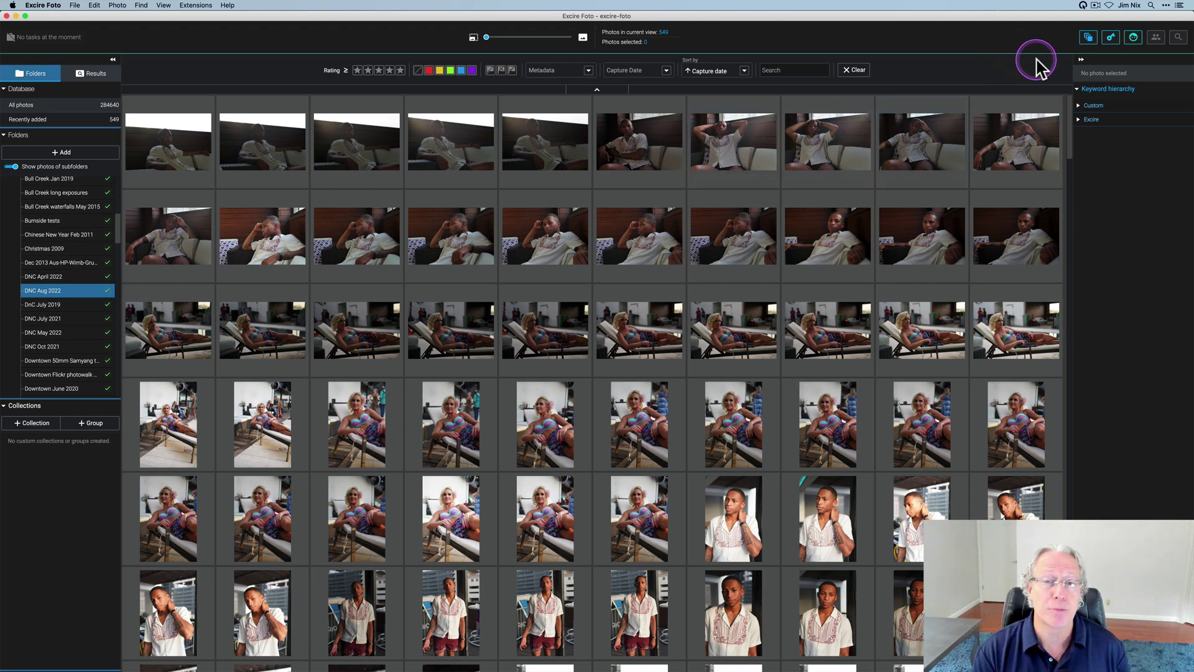
Open Find Duplicates and set it to search the current view for exact duplicates
left_click(1088, 39)
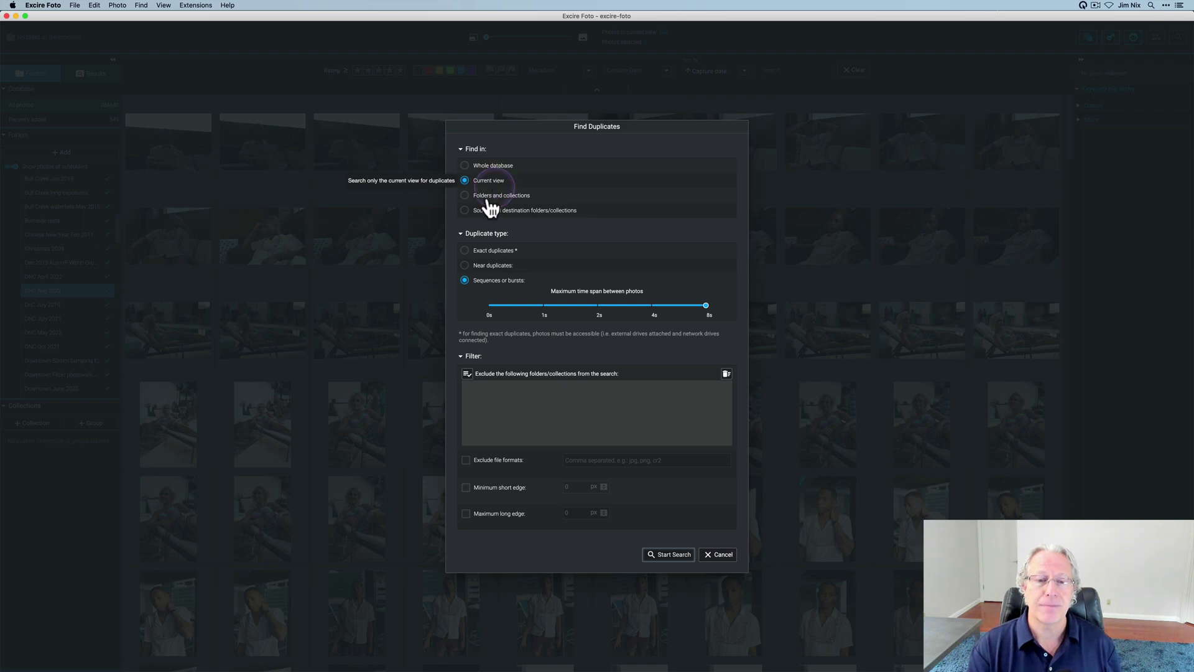
left_click(473, 195)
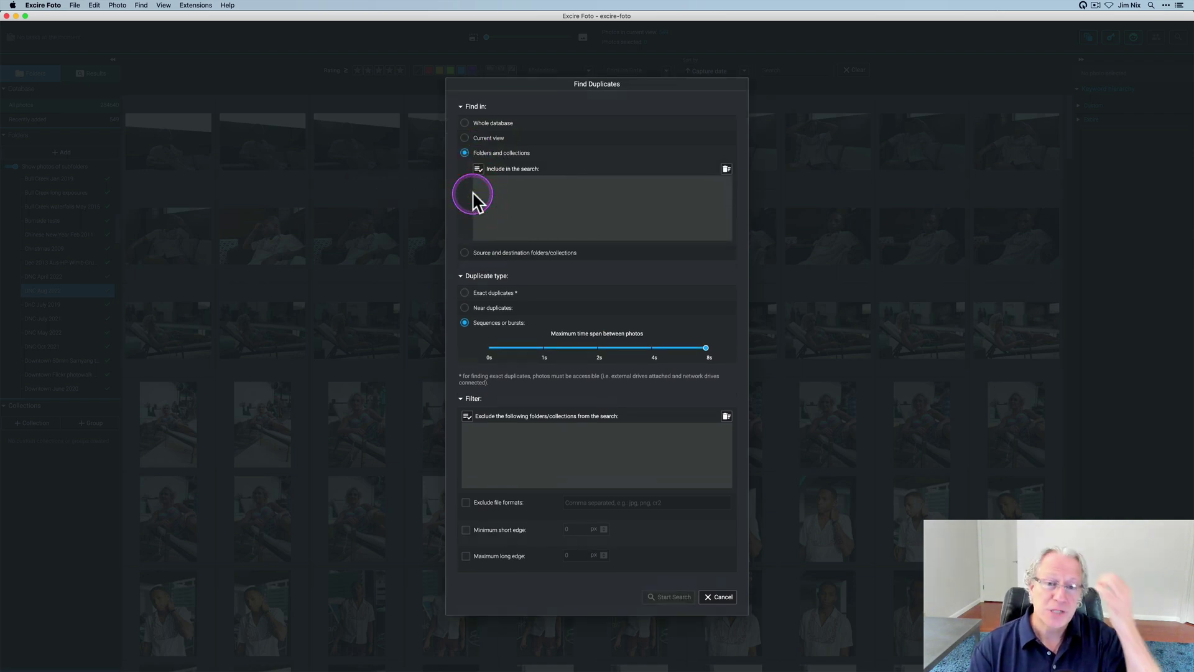
left_click(465, 139)
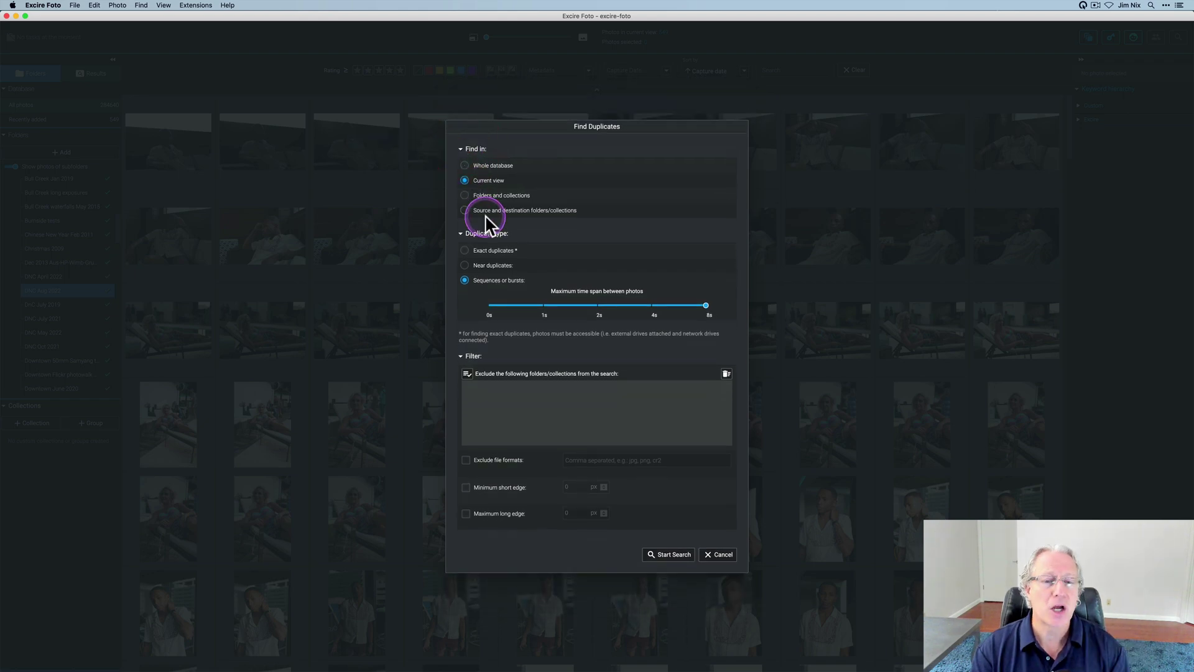
left_click(465, 250)
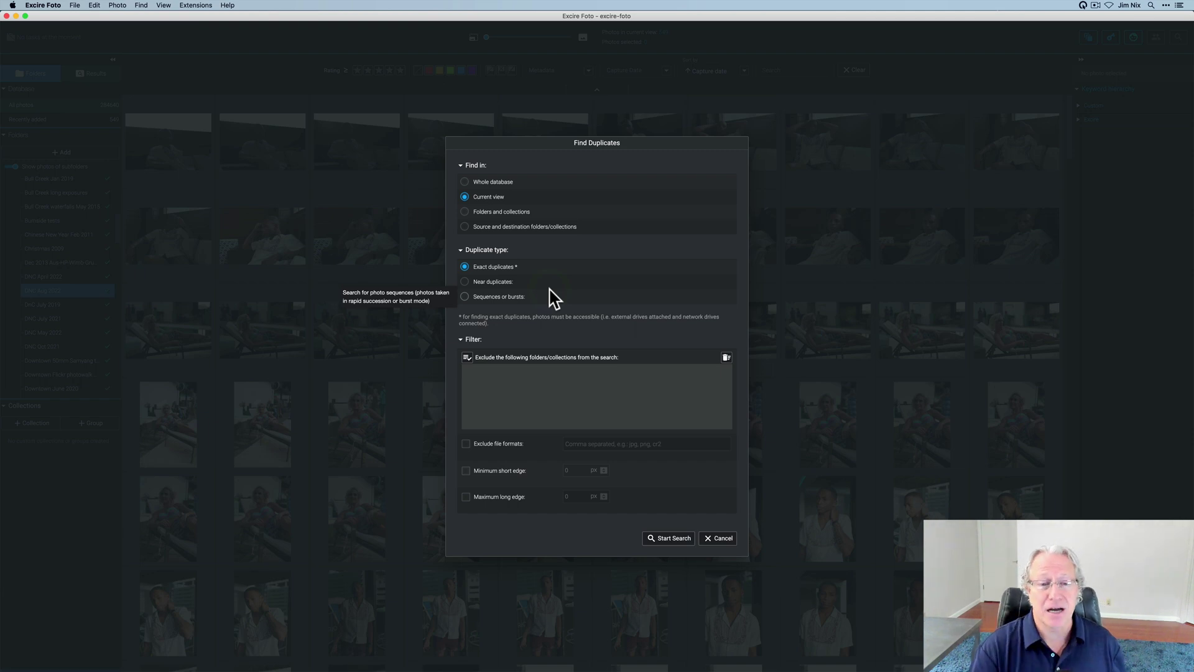
Switch to Near duplicates and move the similarity threshold to medium, then back to loose
left_click(464, 281)
left_click(598, 317)
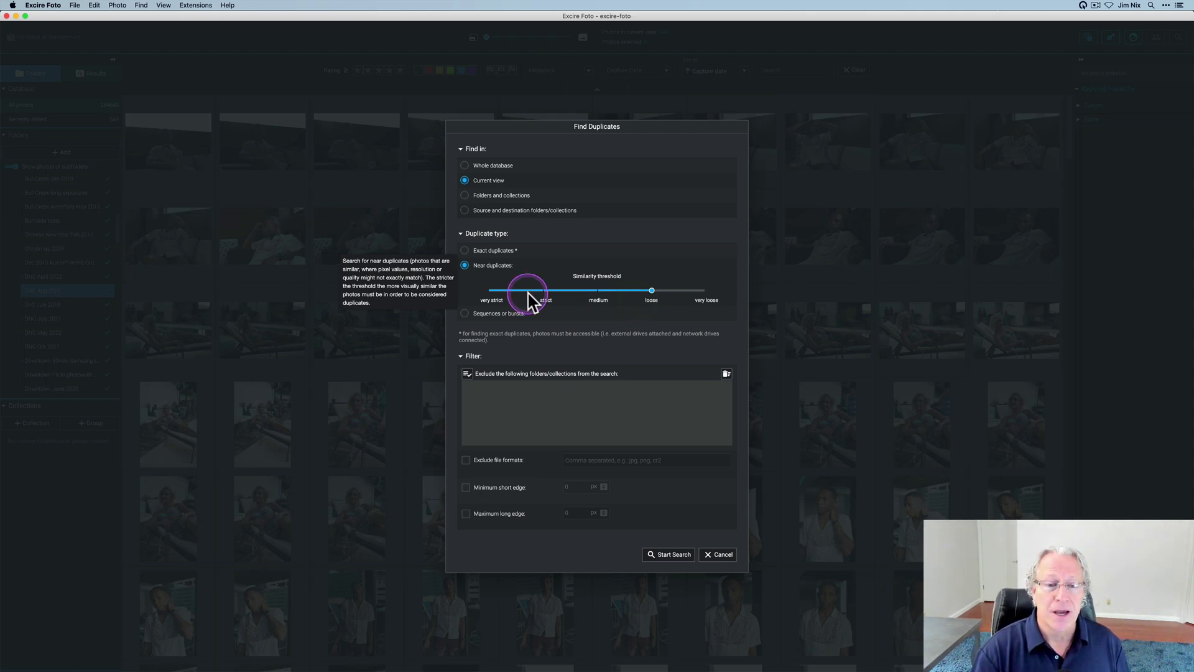
left_click_drag(525, 294, 491, 292)
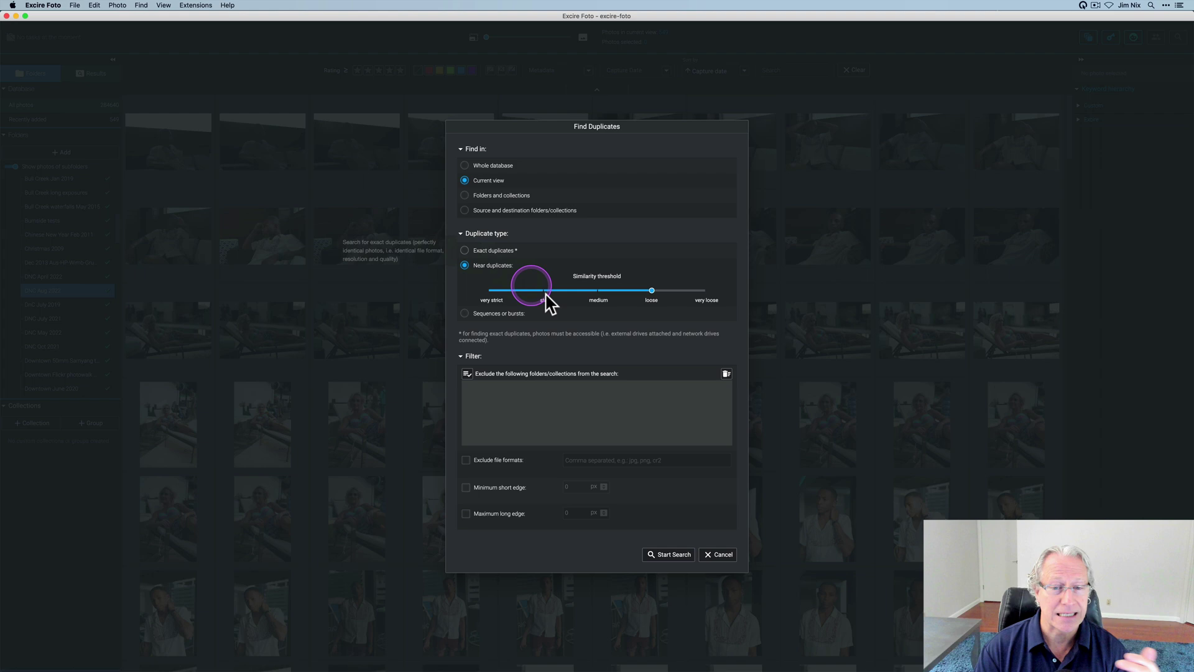
left_click(598, 290)
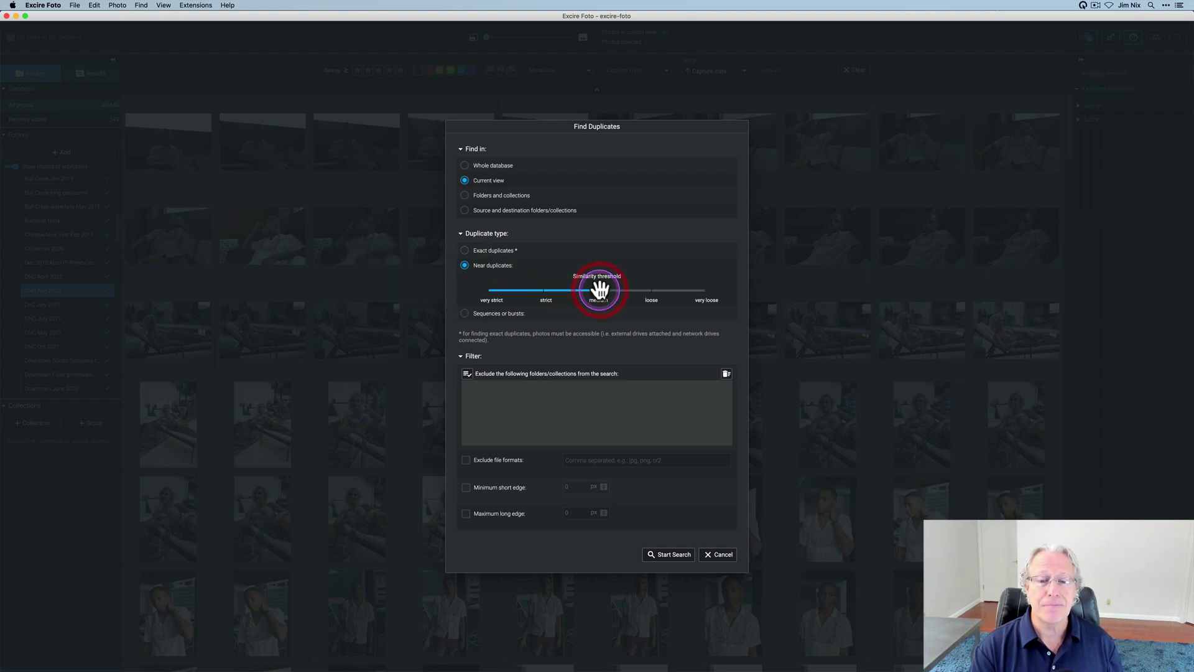
left_click(649, 300)
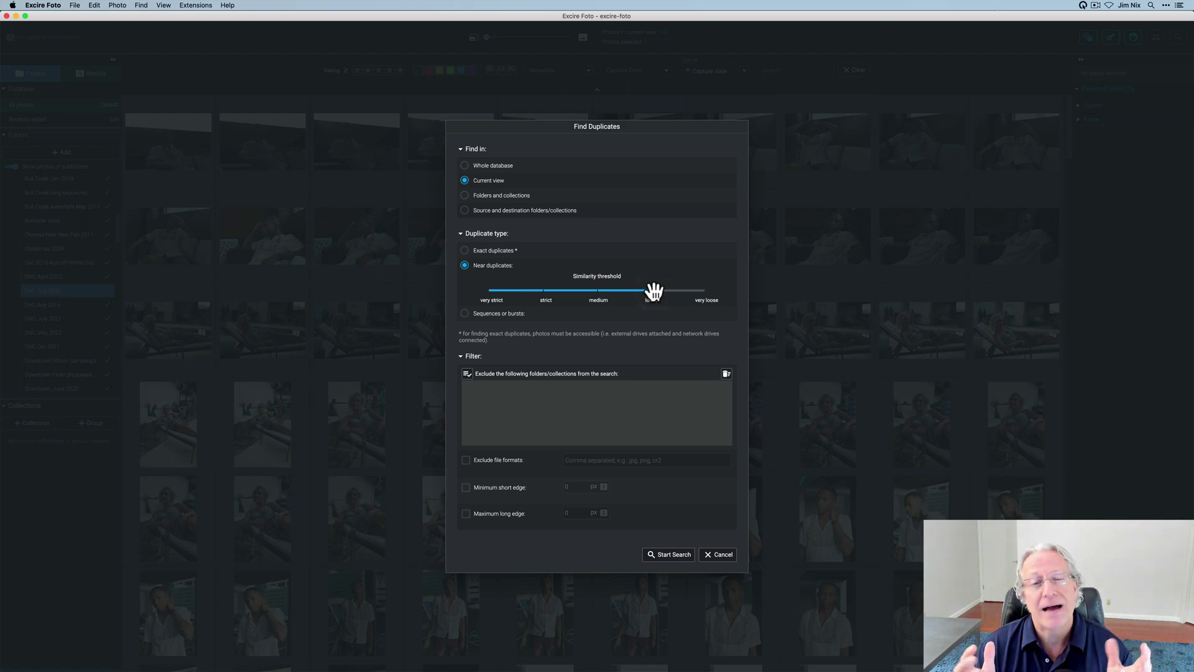
left_click(703, 295)
left_click(650, 310)
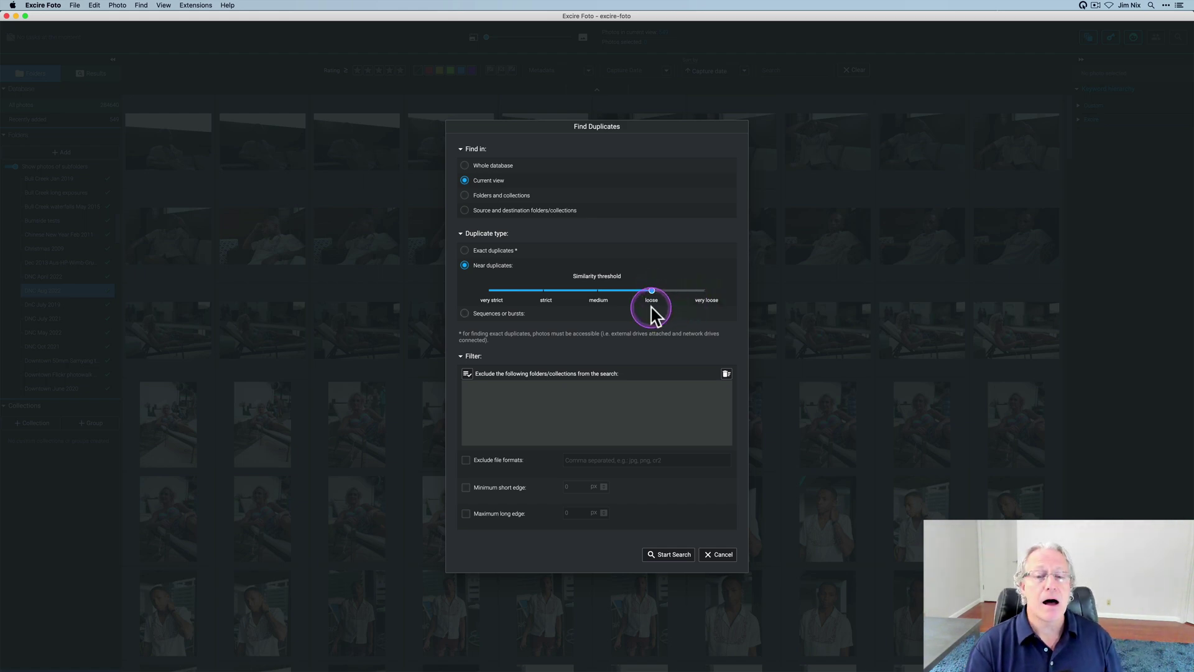
left_click(698, 295)
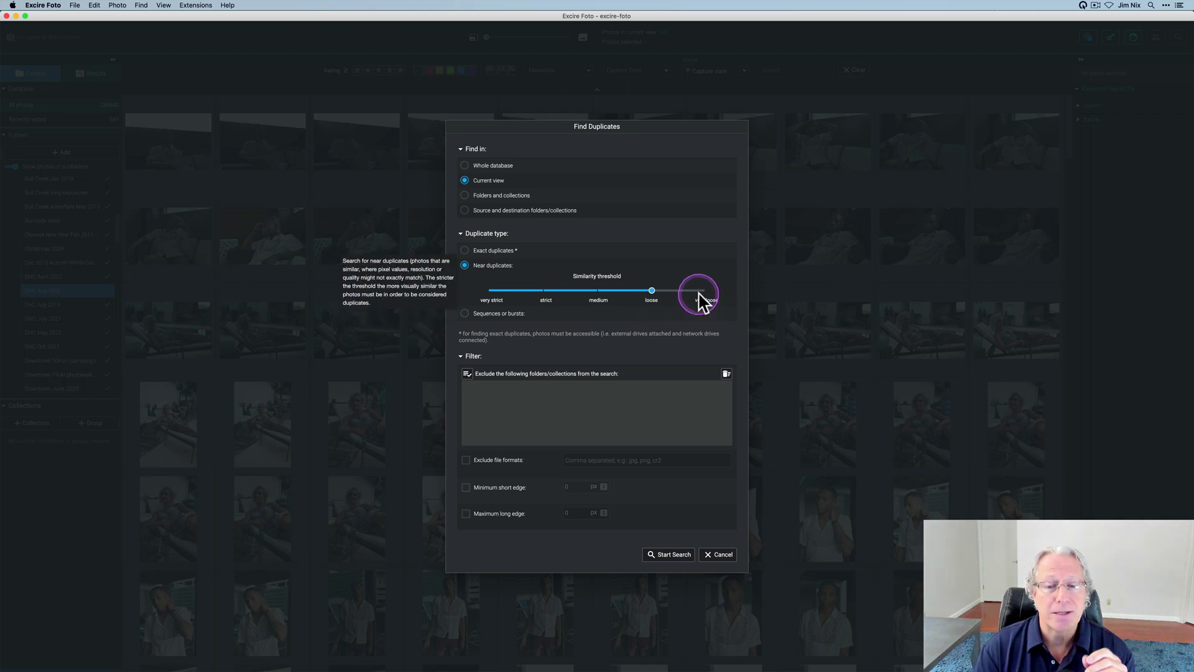
left_click(650, 297)
left_click(480, 298)
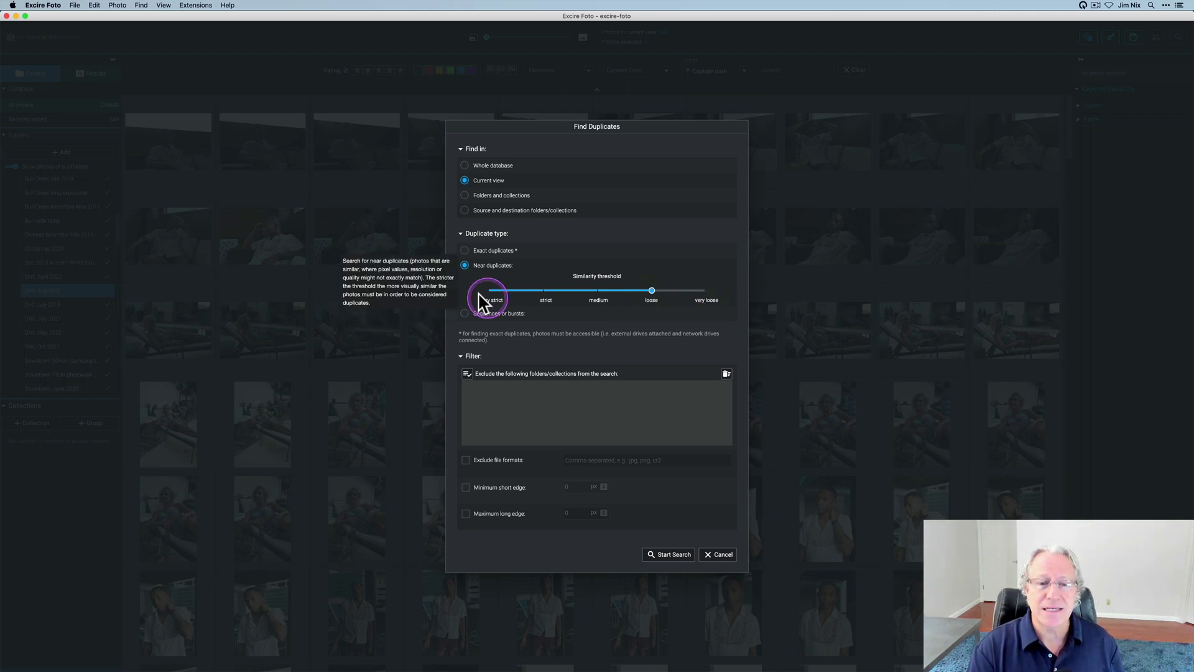
left_click(476, 319)
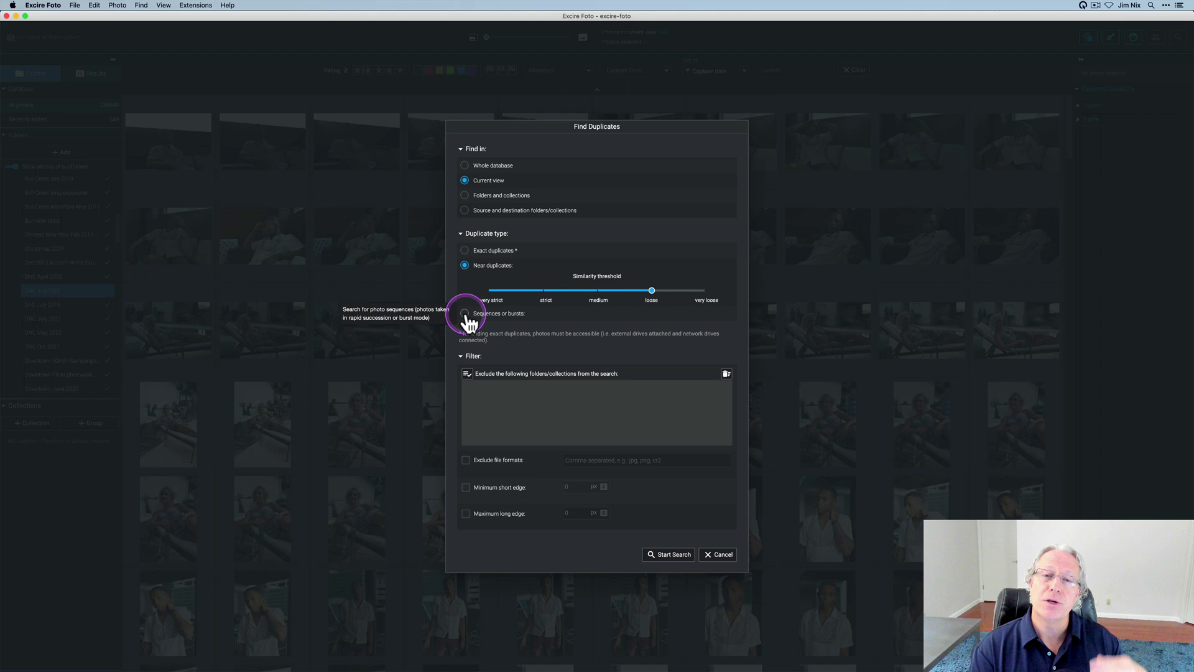
left_click(467, 316)
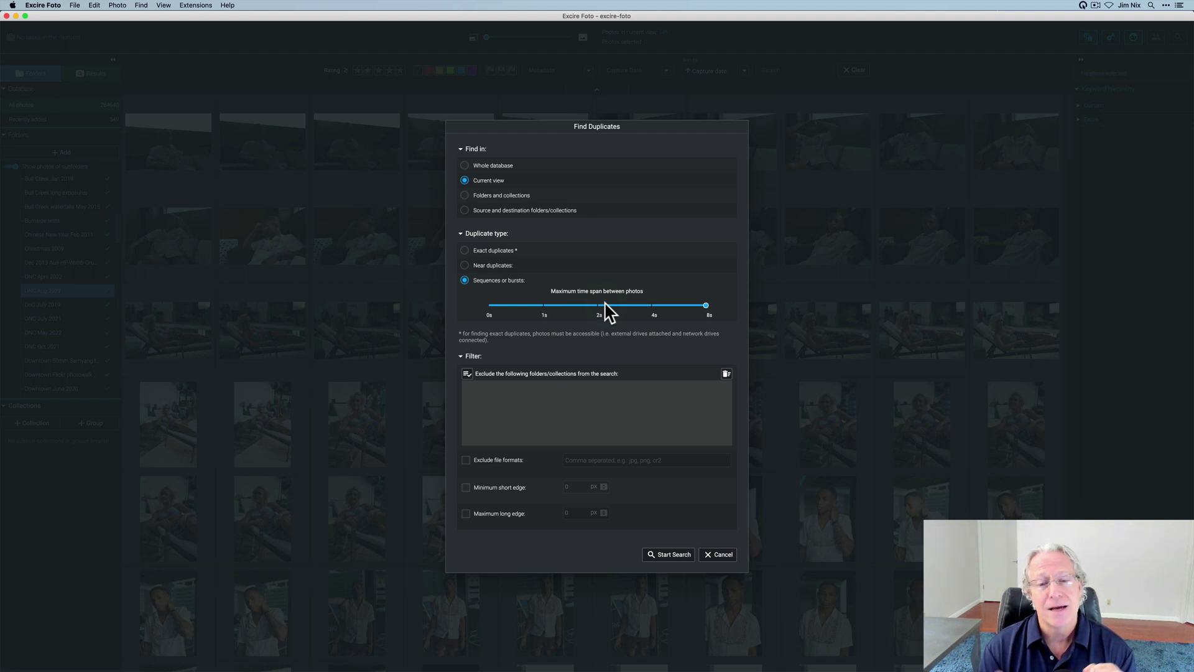
left_click(466, 266)
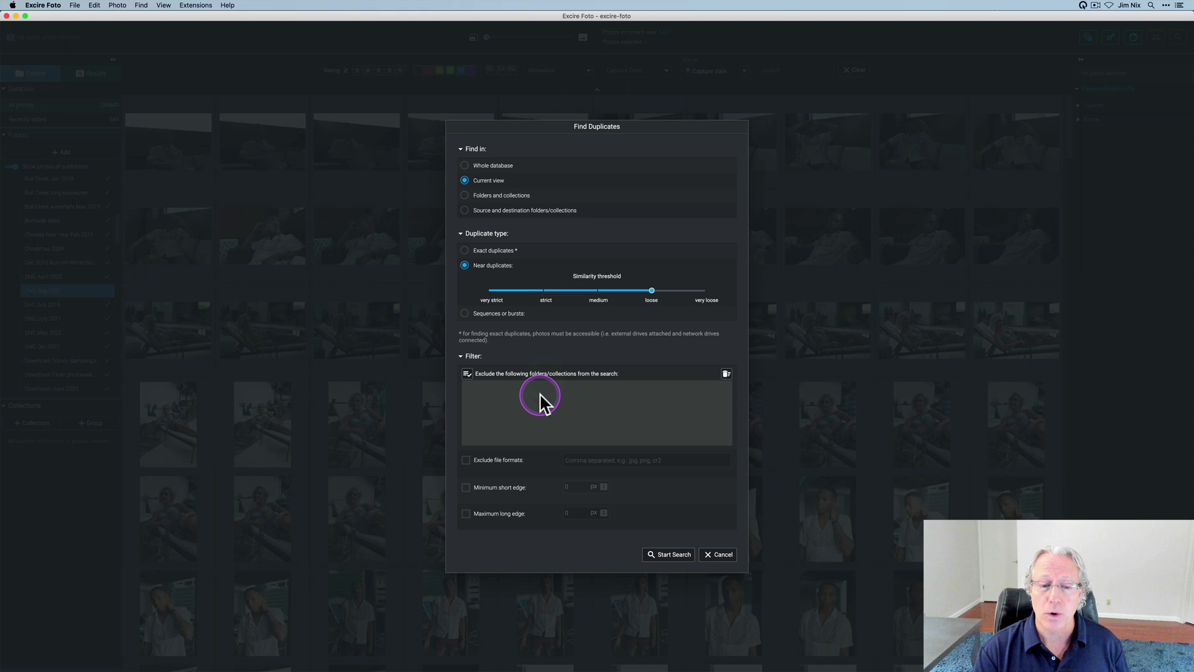
Enter .nef as an excluded file format but leave Exclude file formats unchecked
left_click(466, 460)
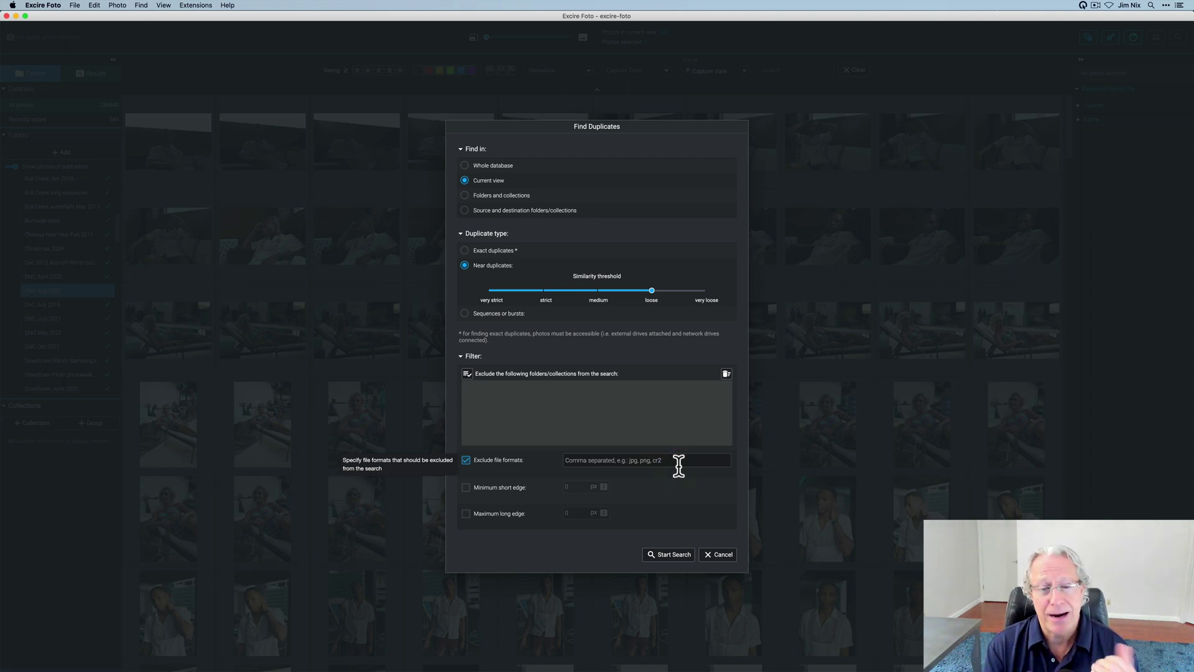
left_click(577, 473)
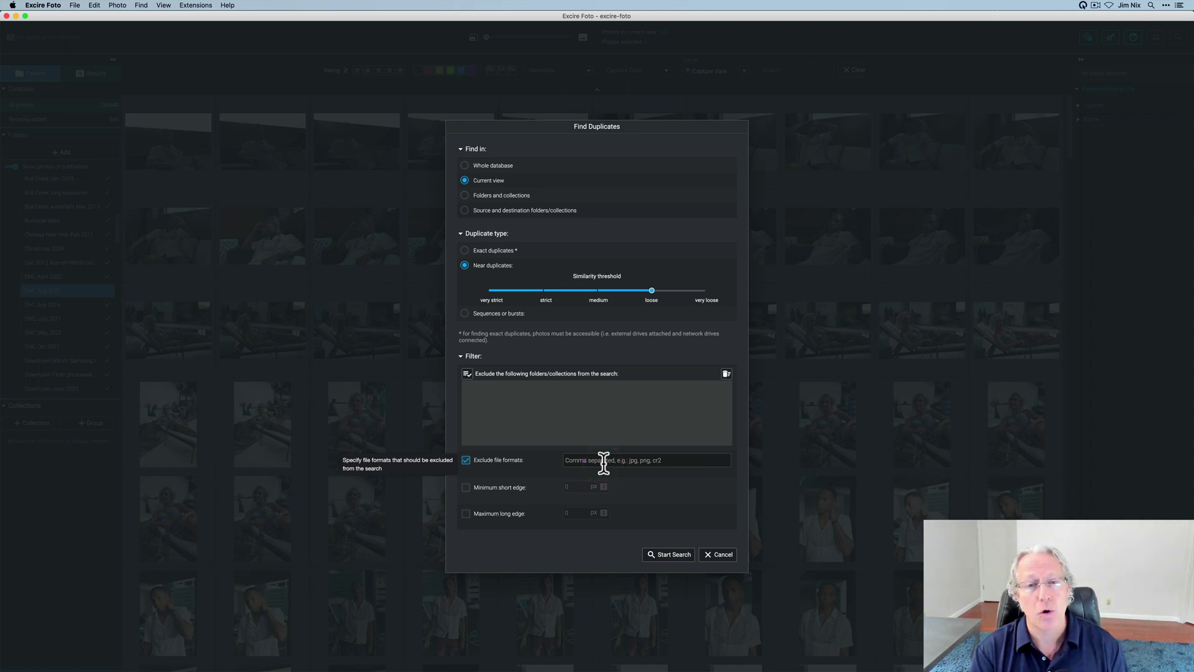
left_click(640, 459)
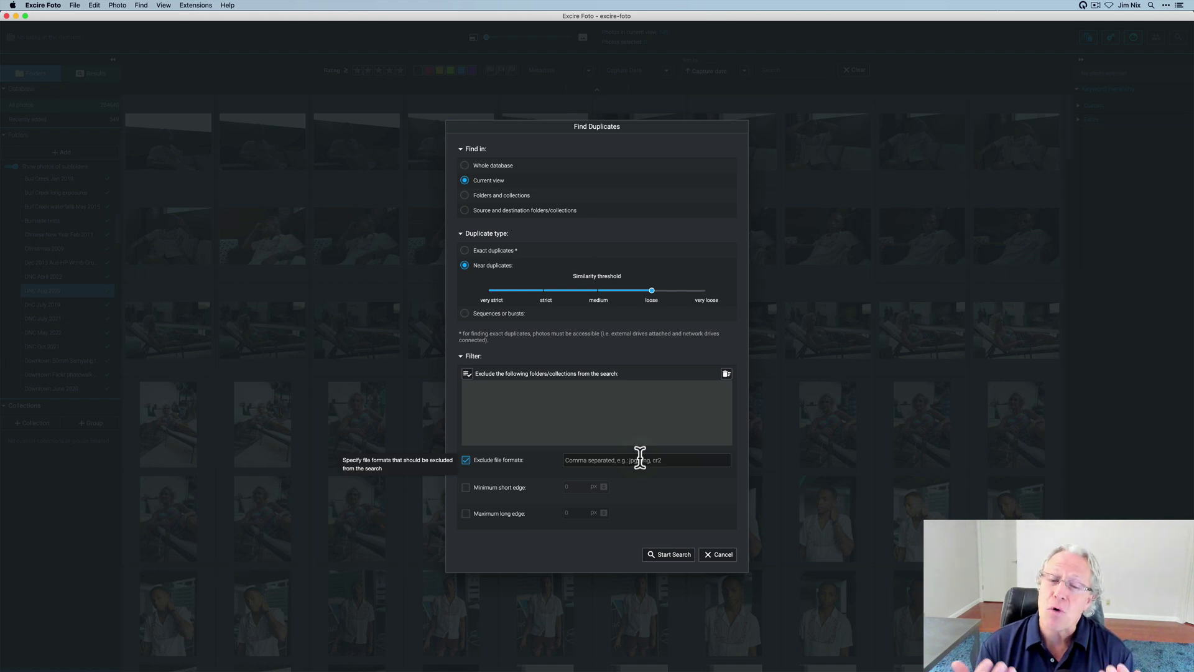
left_click(587, 460)
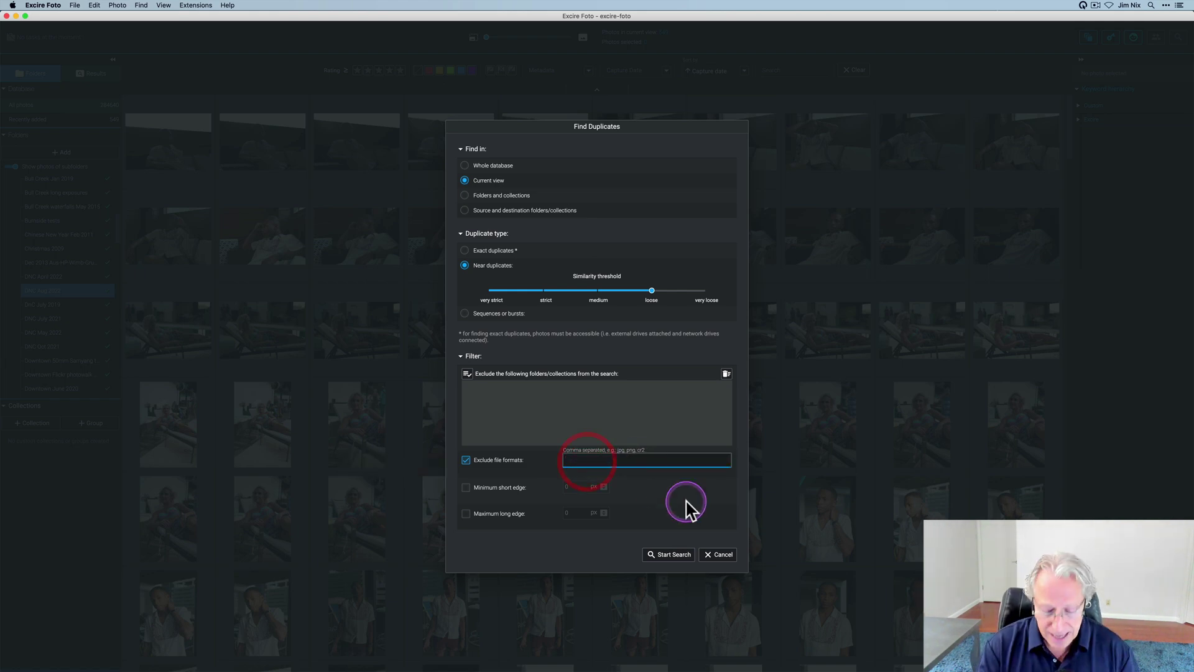
type(".nef")
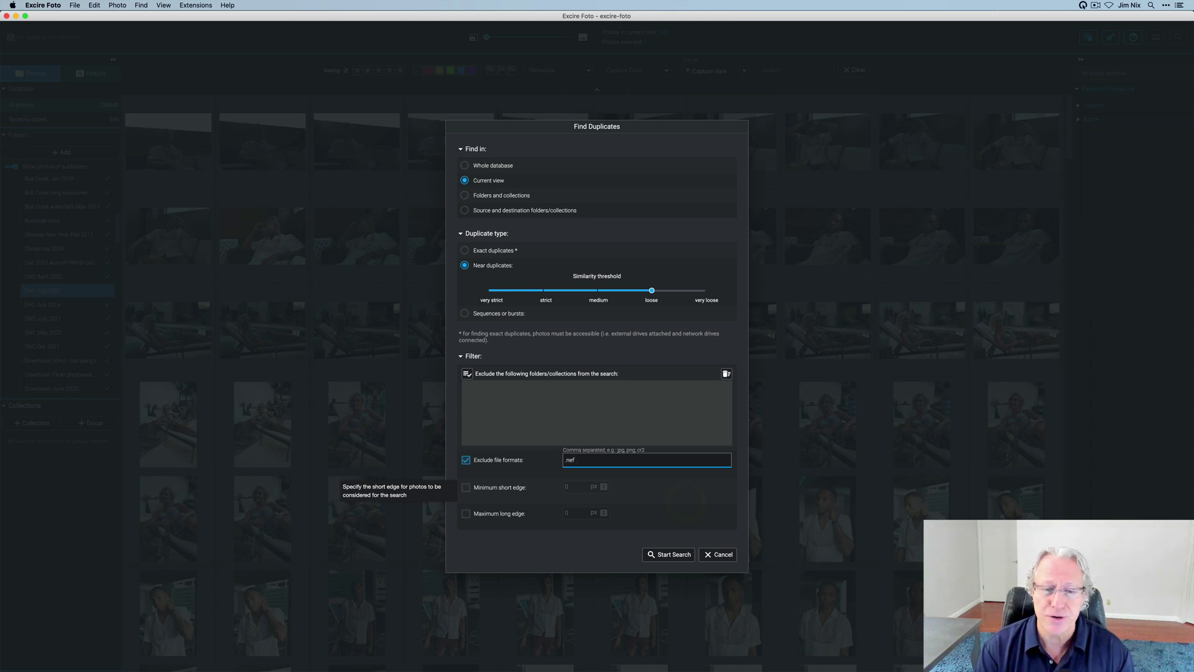
key("Tab")
left_click(591, 460)
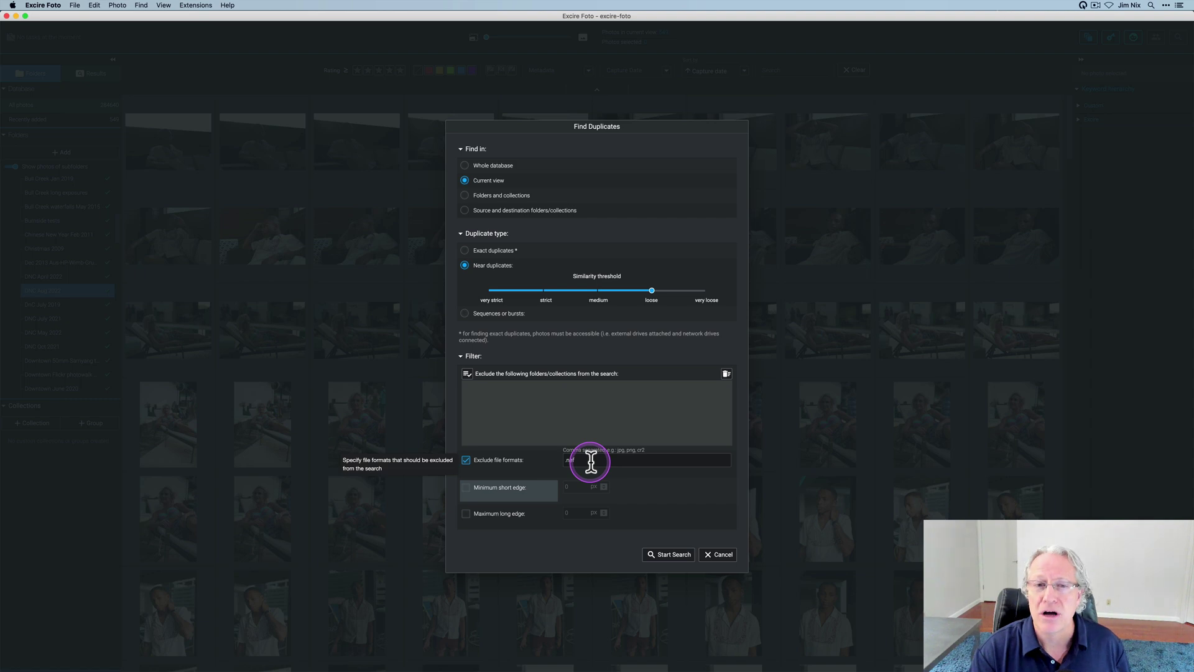
left_click(466, 460)
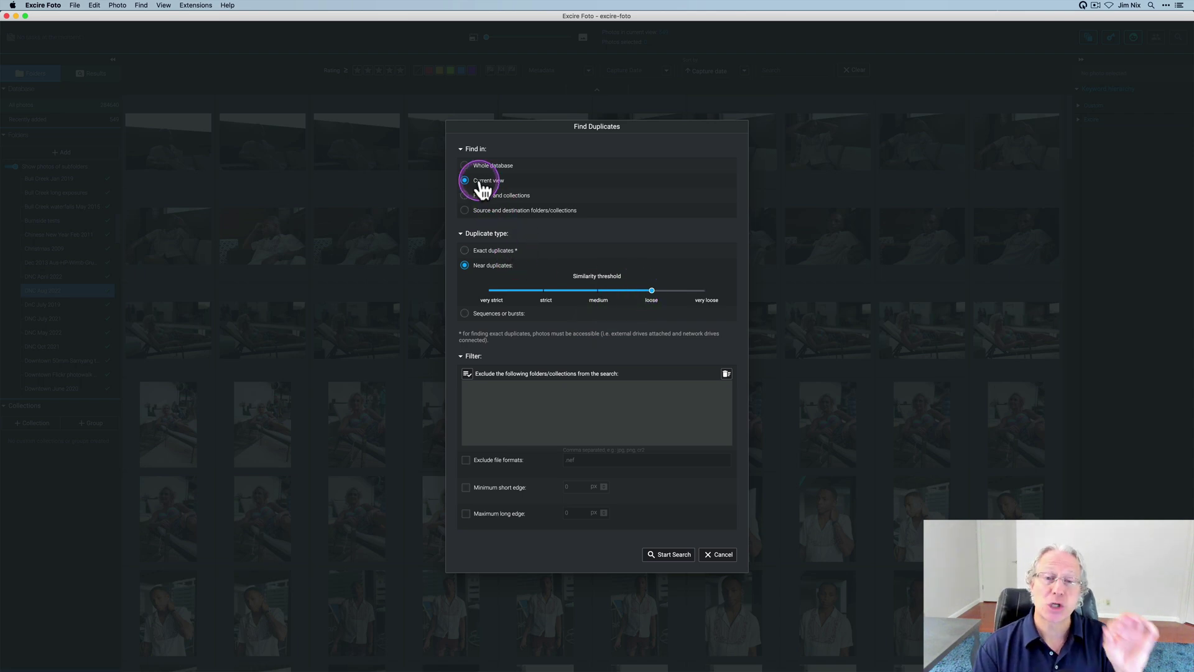
Run the search and acknowledge the report of 37 duplicates found
left_click(671, 553)
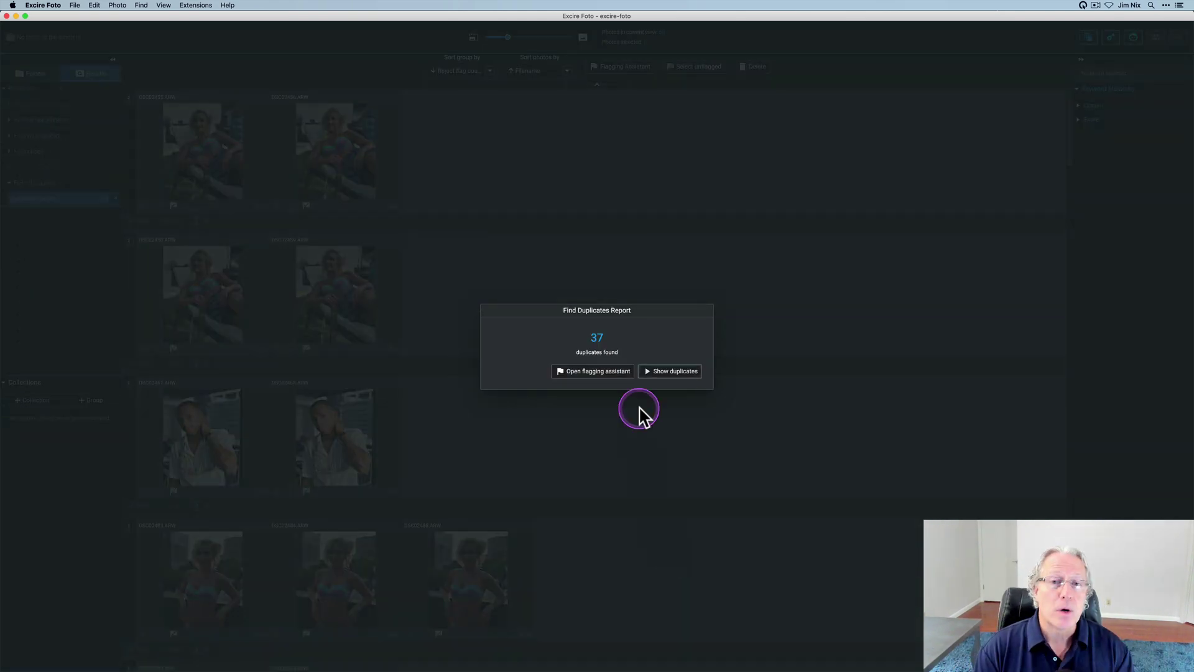
left_click(674, 374)
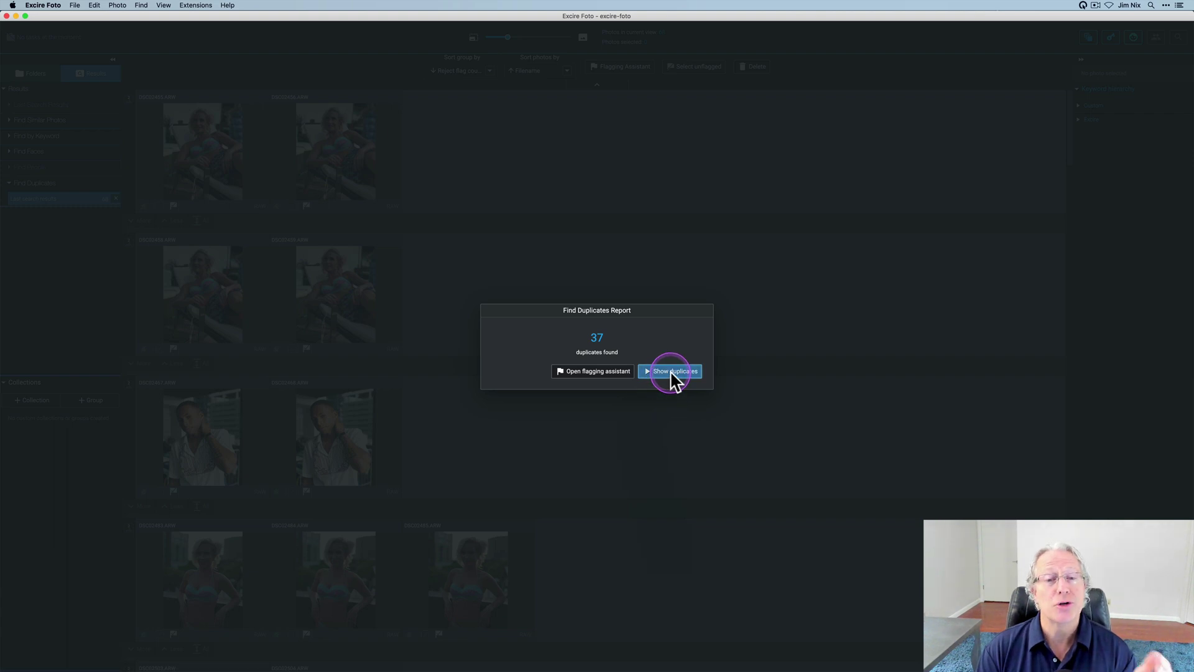
Open the flagging assistant, view the preset options, then return to Advanced Settings
left_click(596, 372)
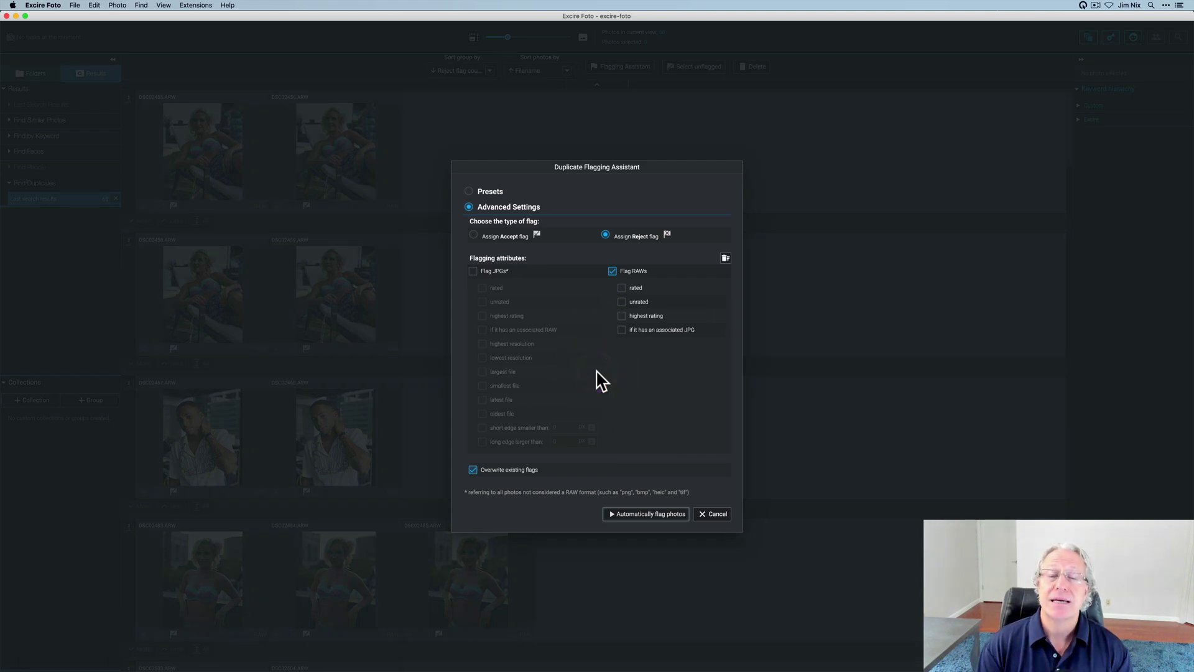
left_click(560, 266)
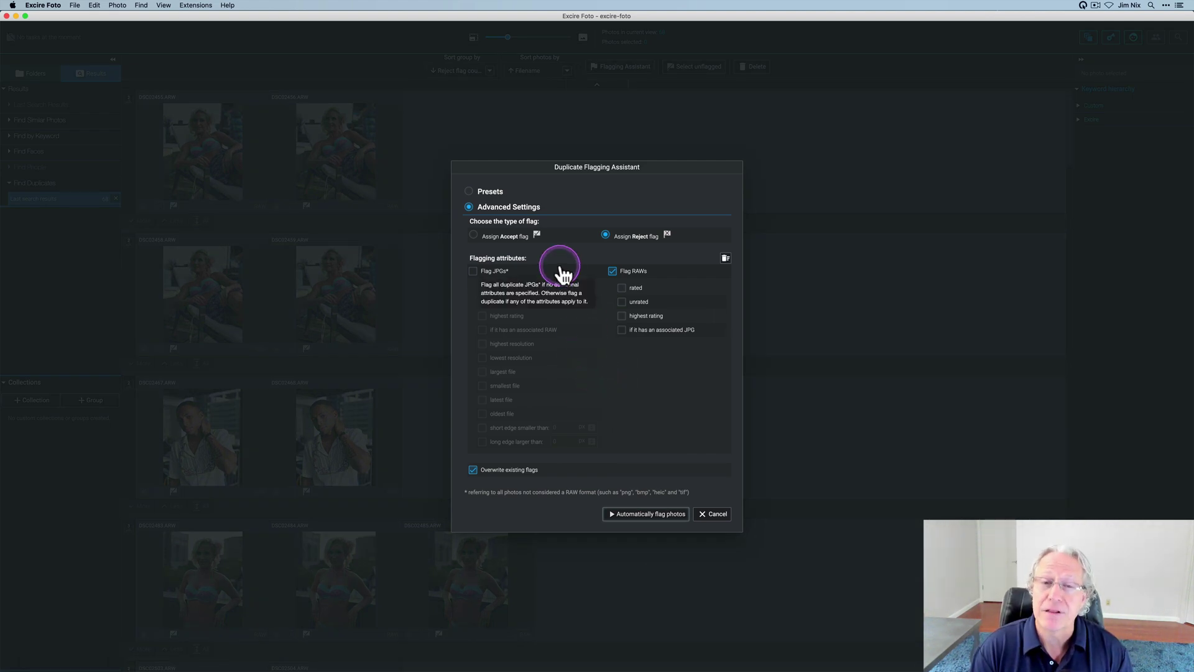
left_click(468, 191)
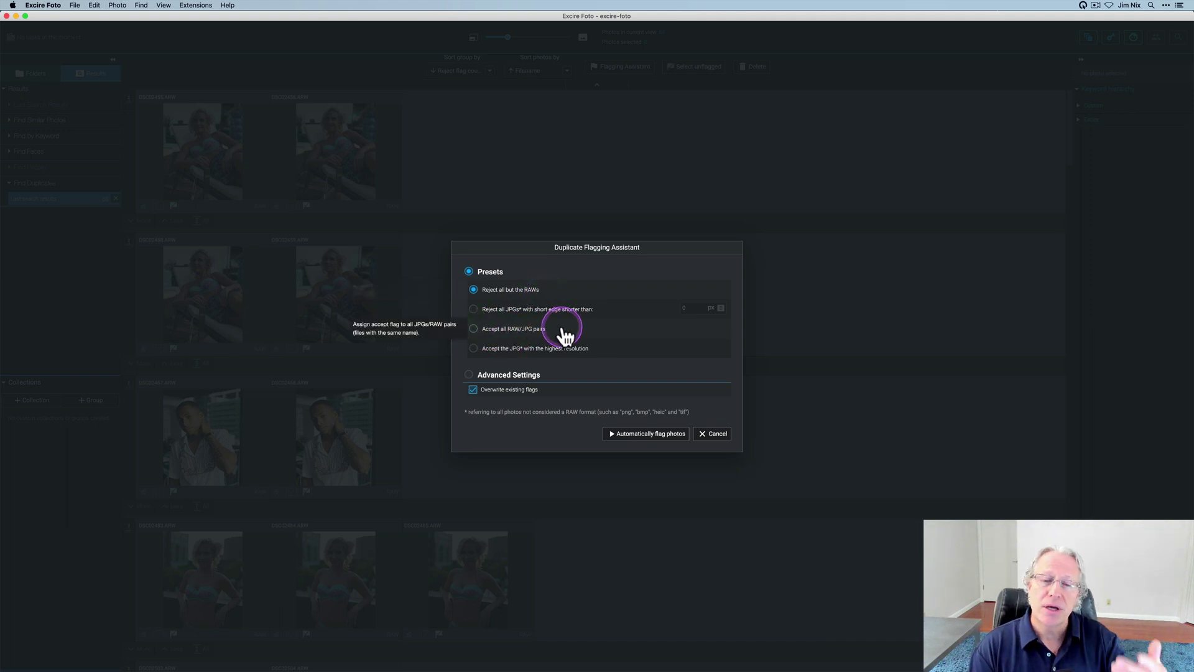
left_click(469, 374)
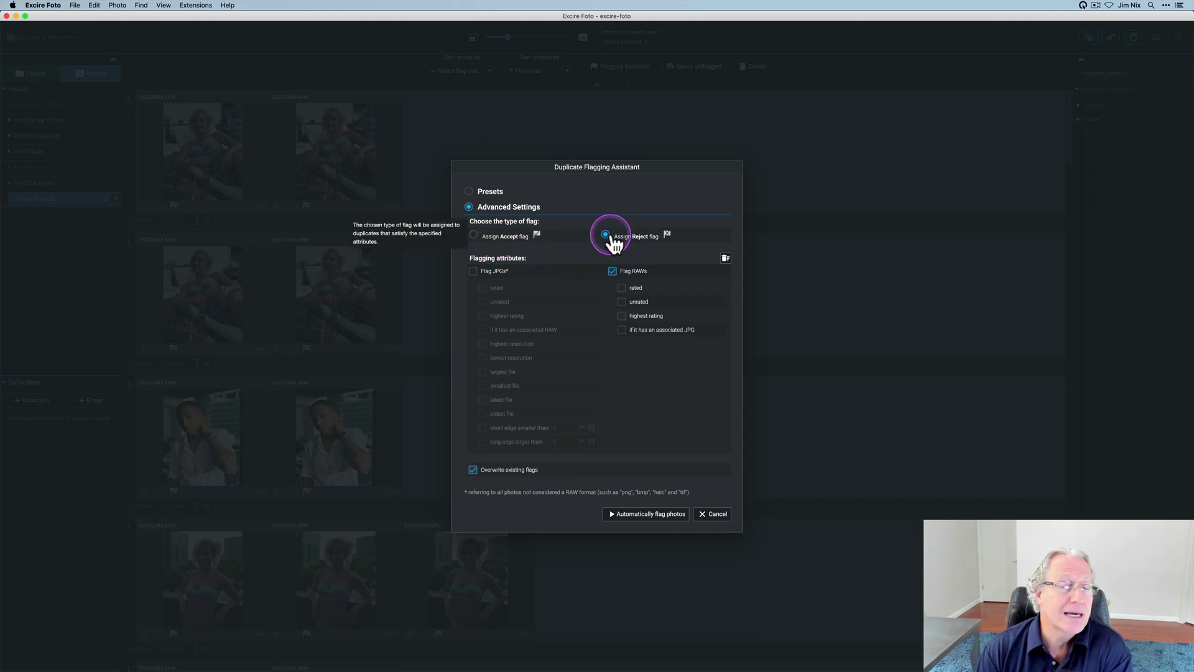
Assign the Reject flag to unrated RAW duplicates only and close the assistant
left_click(474, 236)
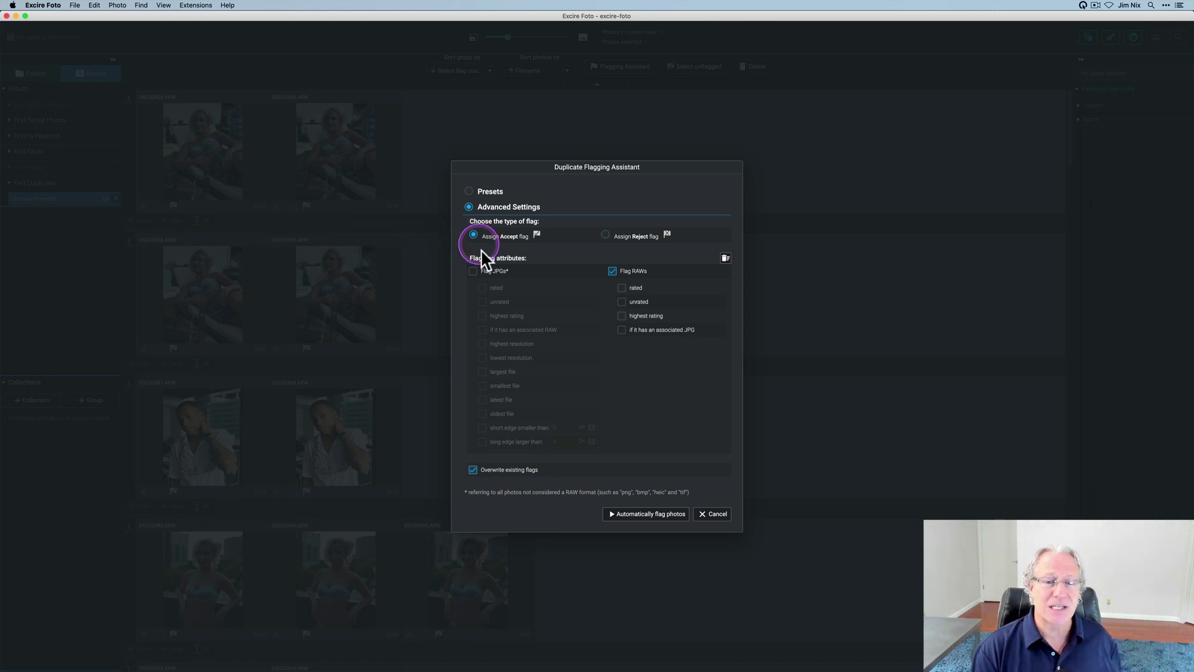
left_click(473, 272)
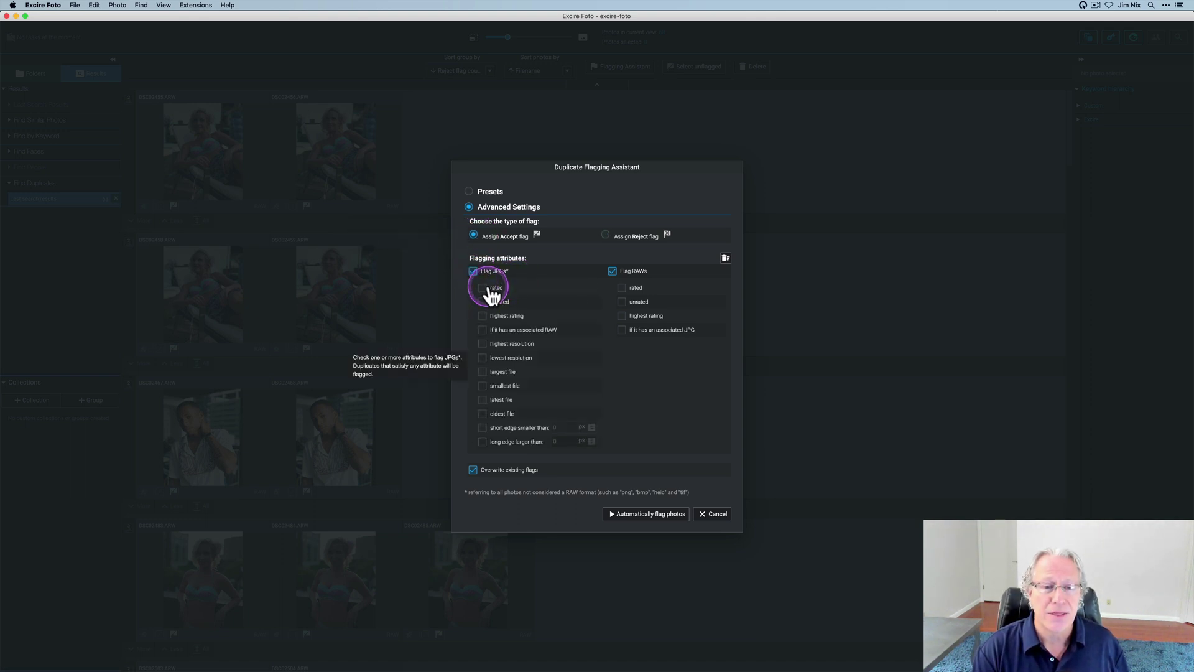
left_click(484, 288)
left_click(624, 301)
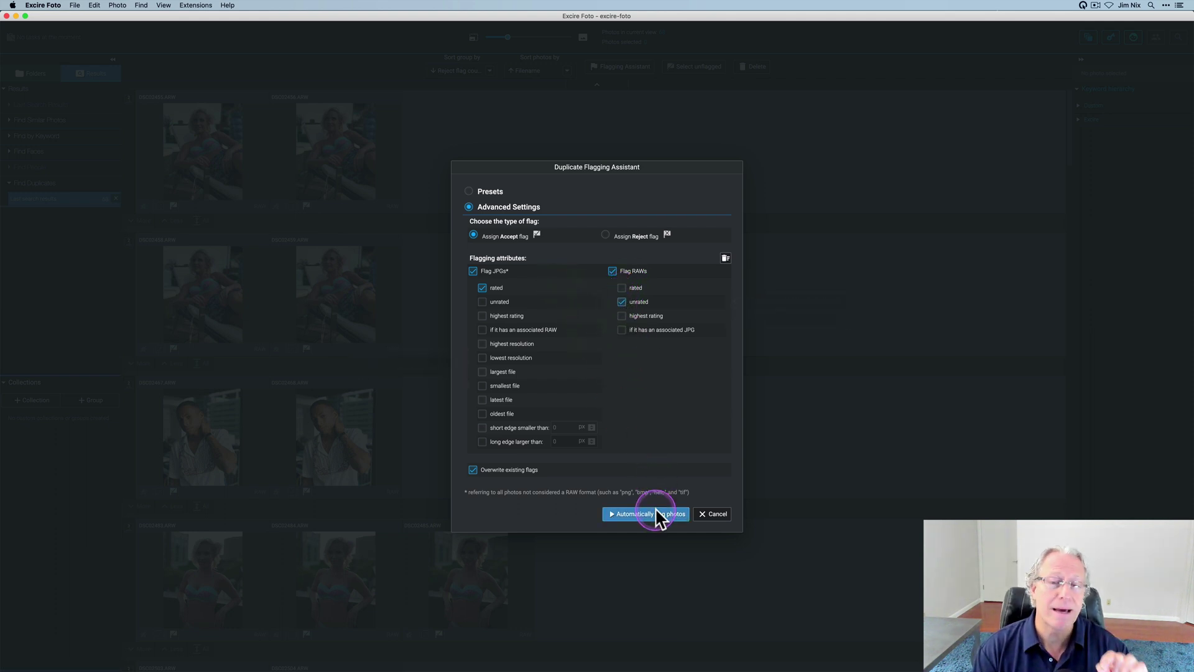
left_click(622, 302)
left_click(482, 287)
left_click(473, 273)
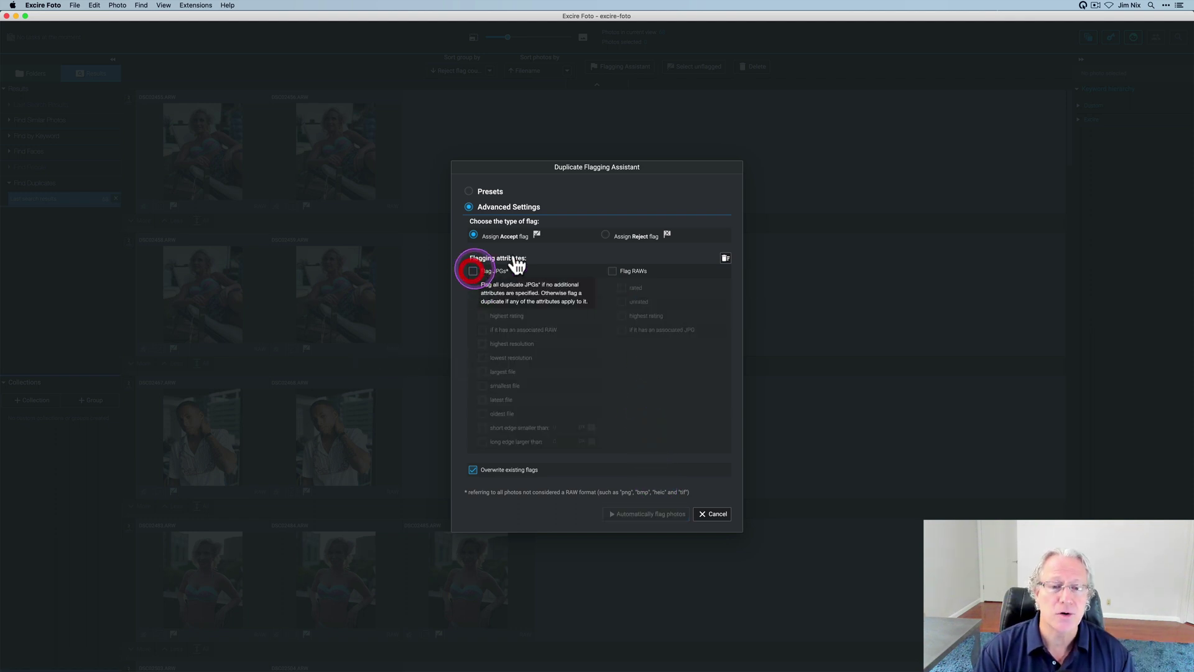
left_click(605, 234)
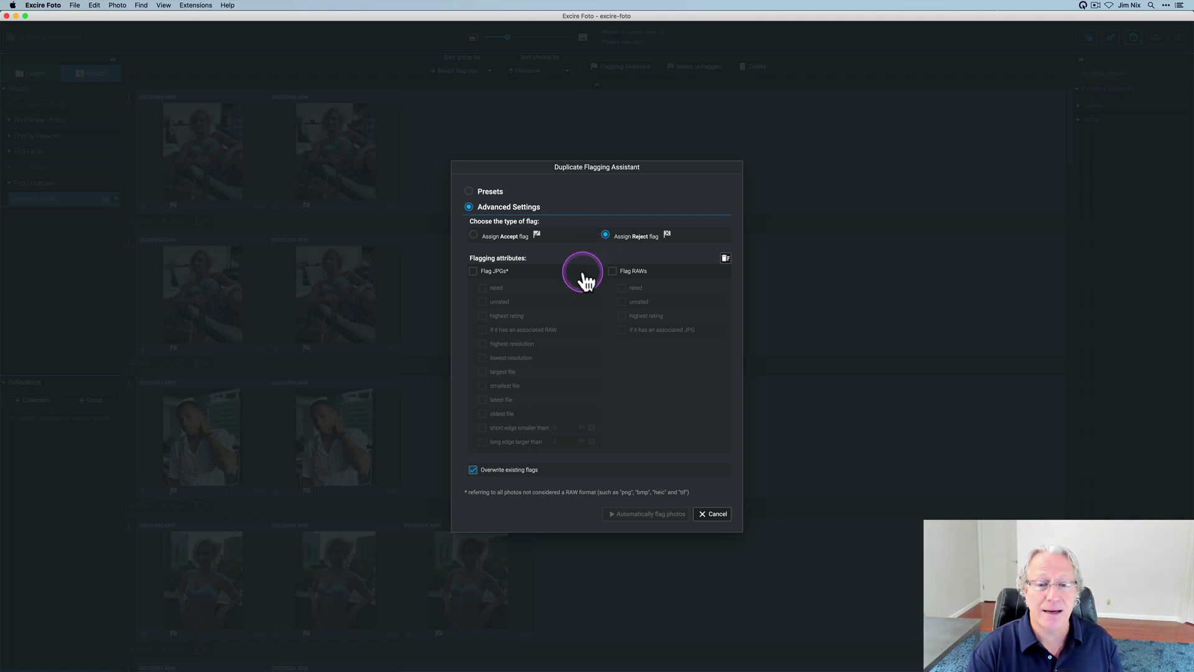
left_click(635, 270)
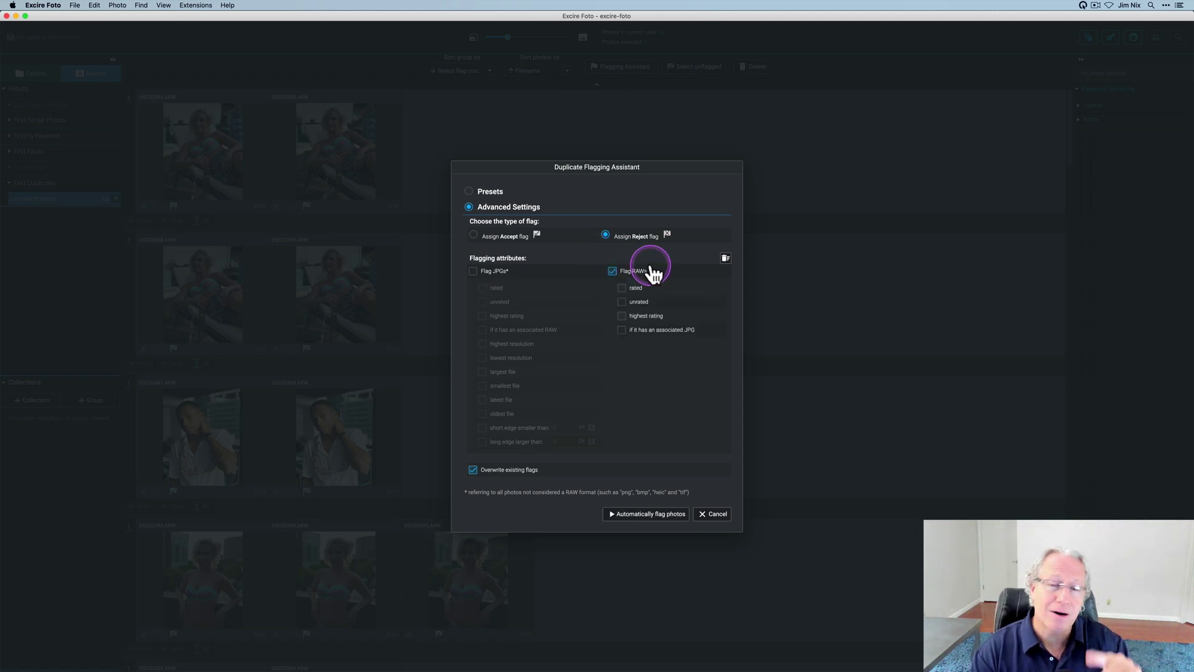
left_click(632, 304)
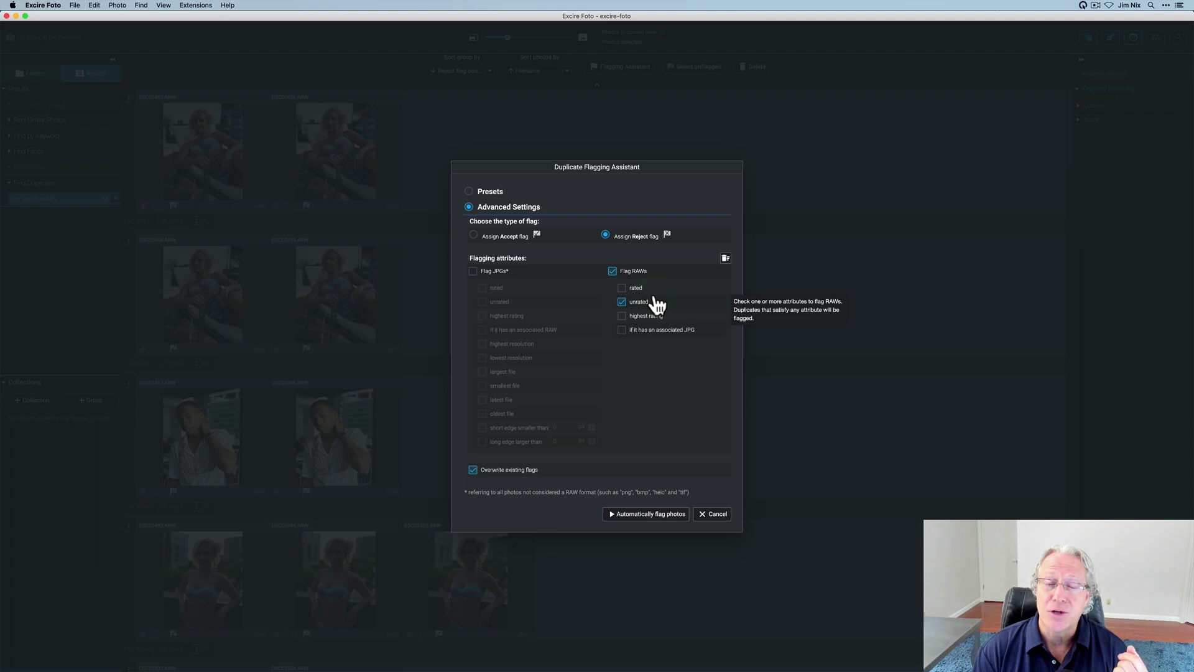
left_click(678, 366)
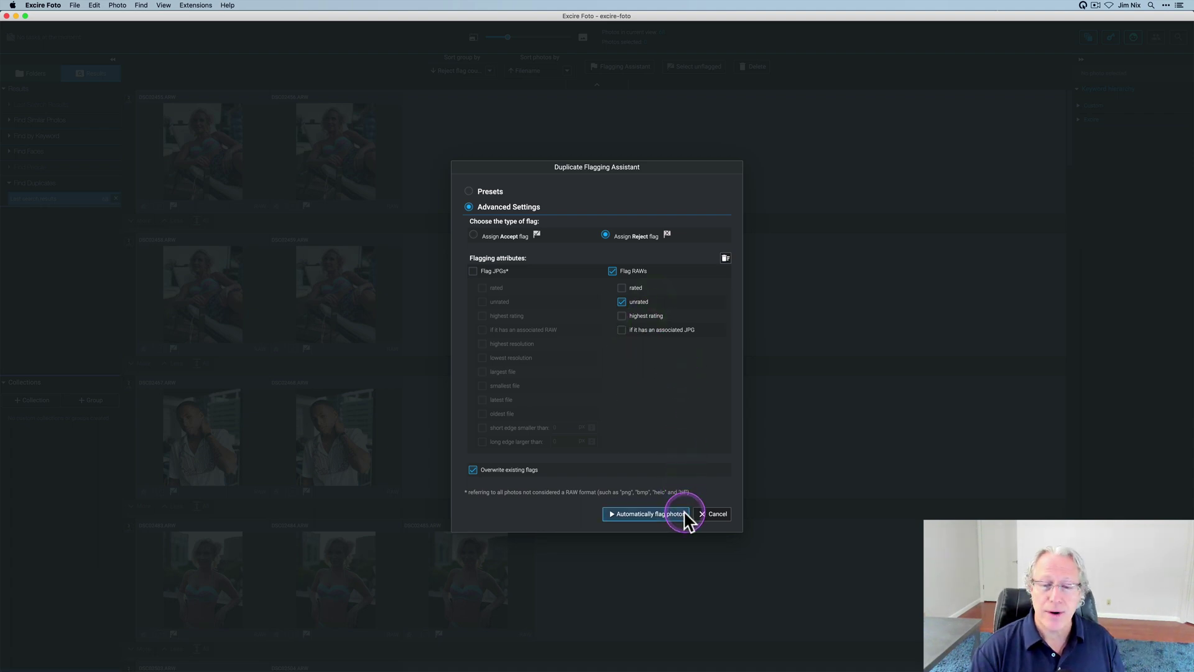
left_click(710, 517)
left_click(461, 323)
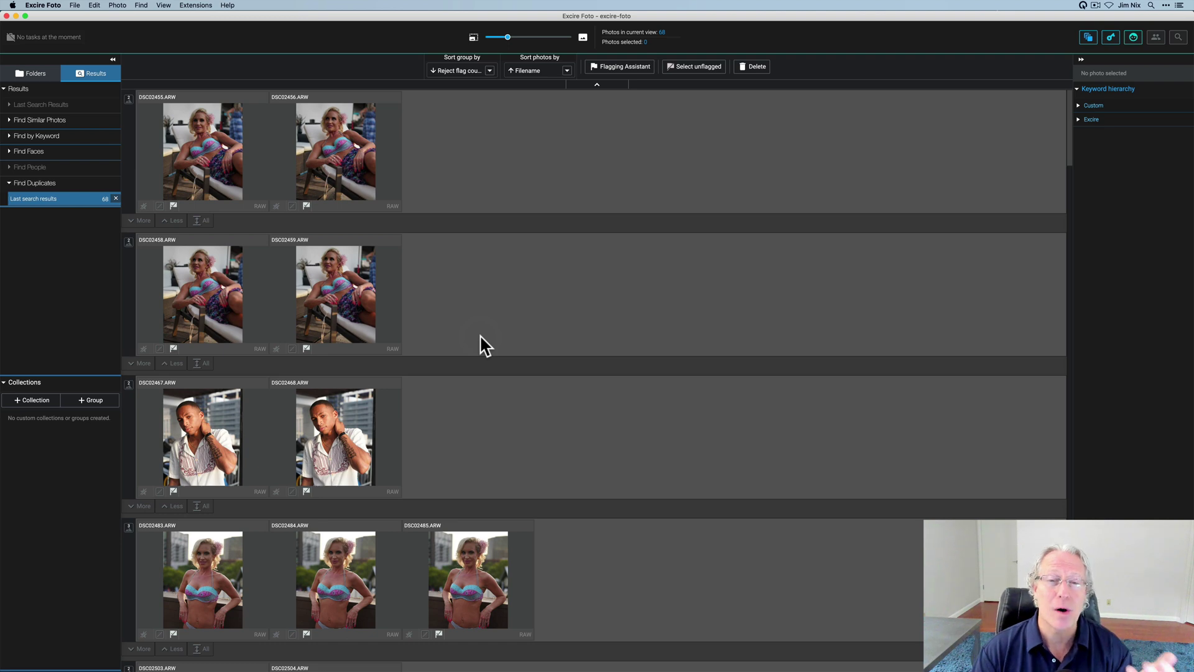
scroll(480, 345, "down", 15)
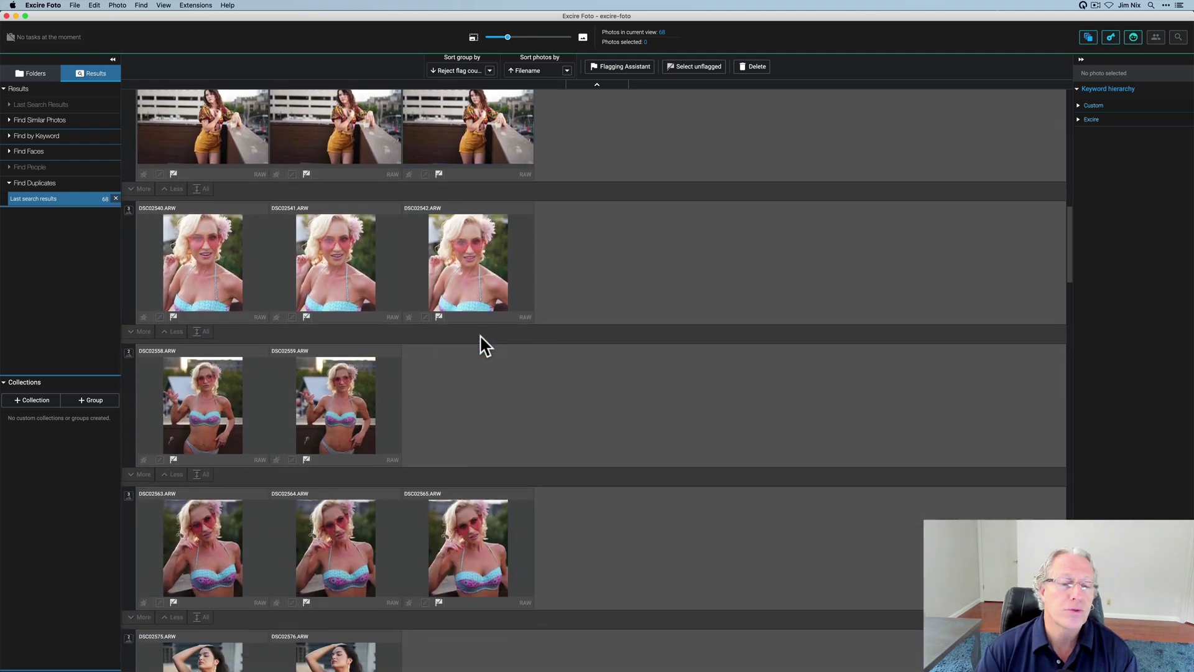
scroll(481, 336, "down", 3)
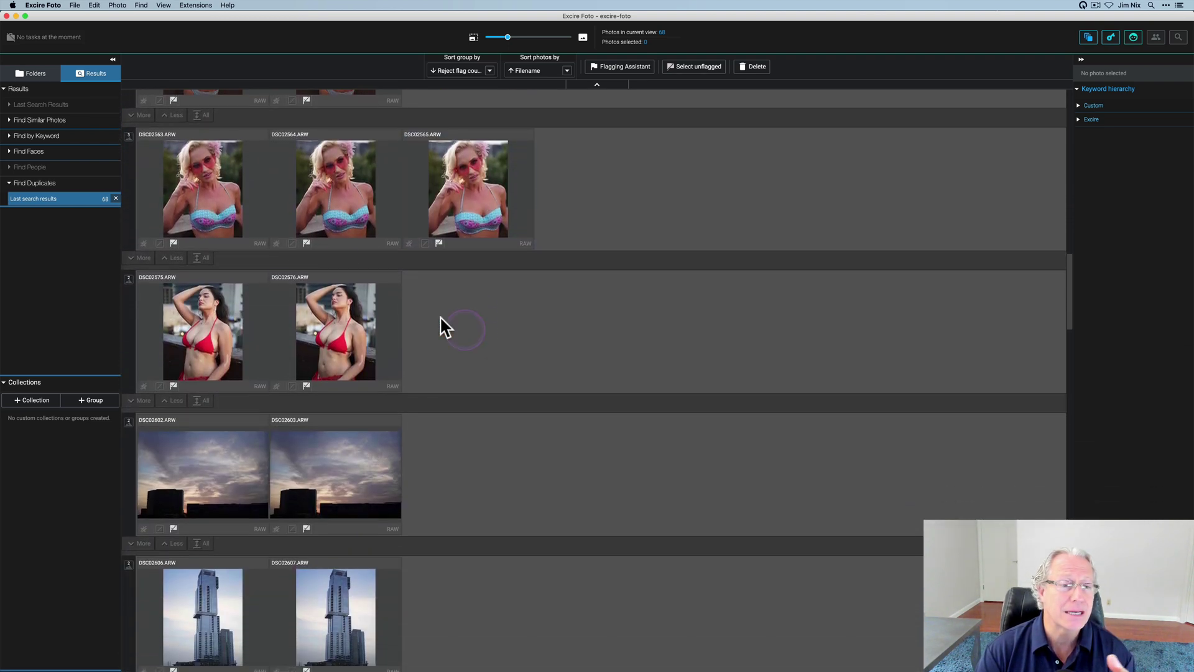
left_click(378, 218)
scroll(495, 329, "down", 15)
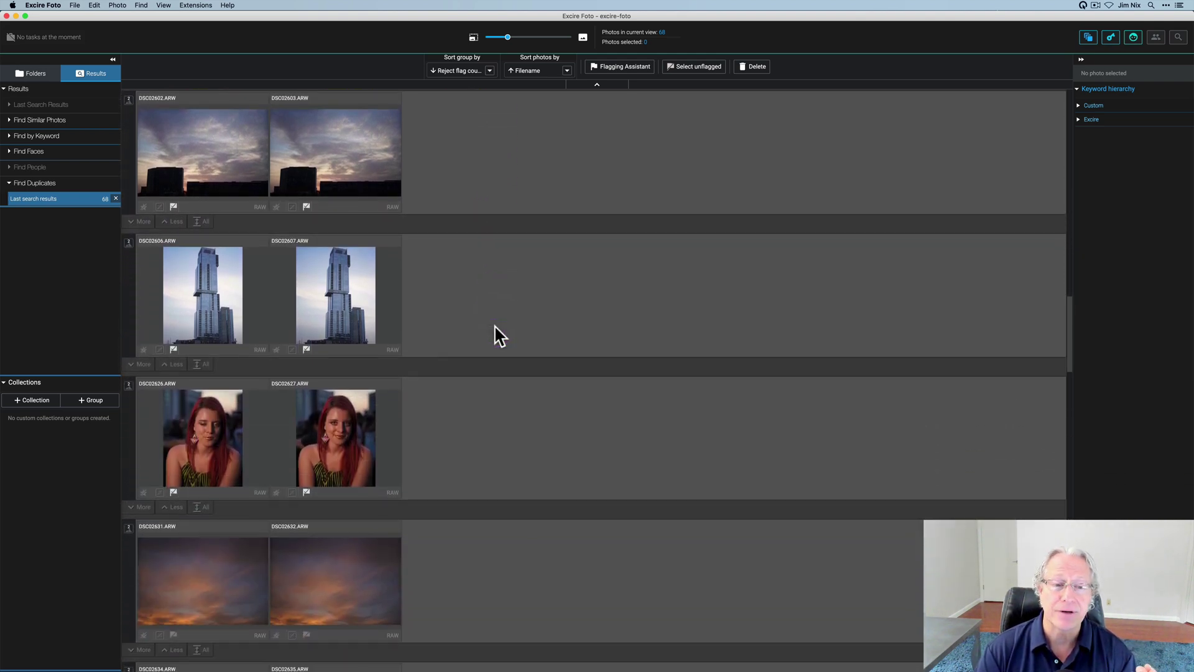
scroll(493, 332, "up", 2)
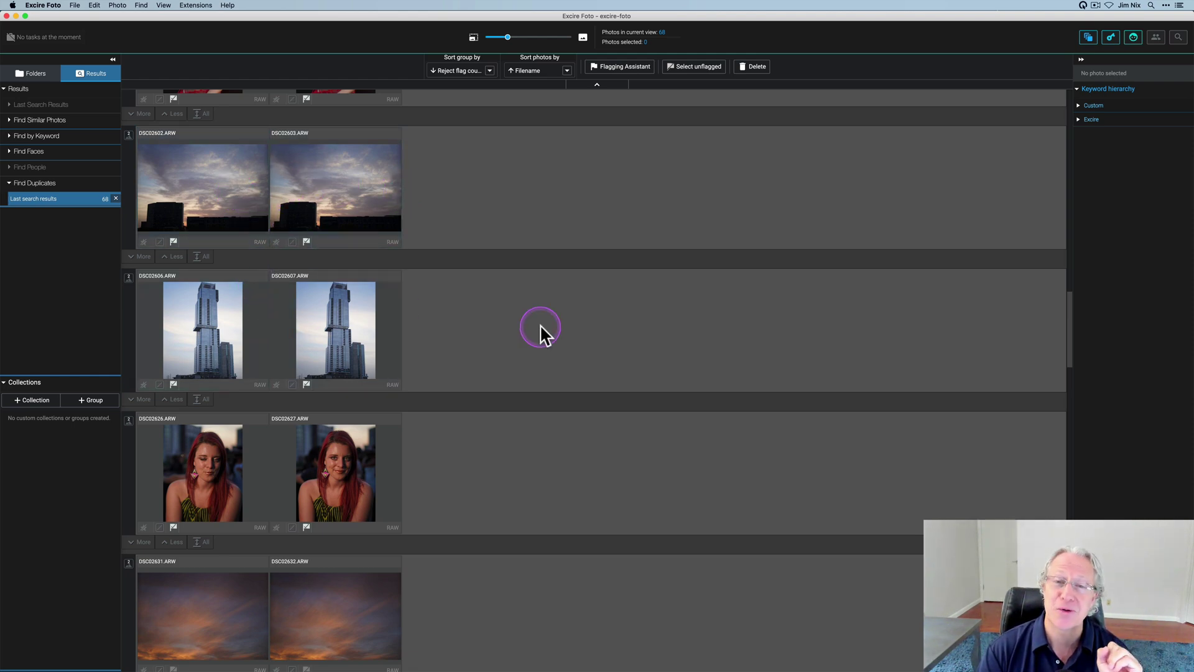
Look at DSC02468's rating and flag options without changing anything
scroll(540, 324, "up", 10)
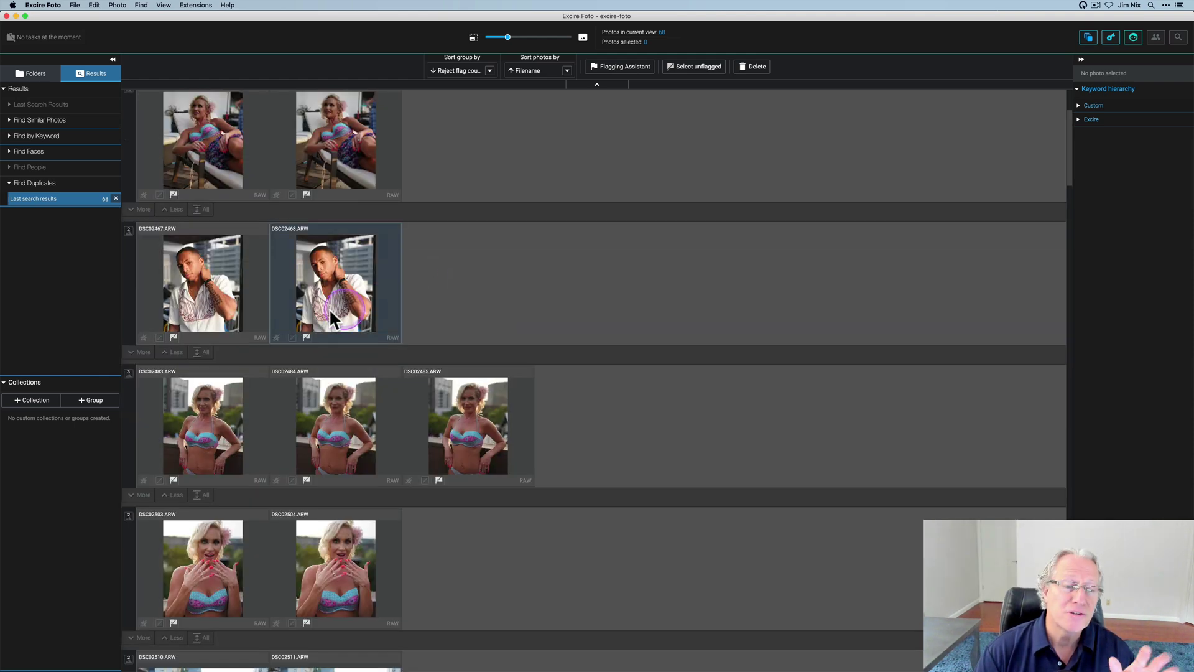
left_click(306, 338)
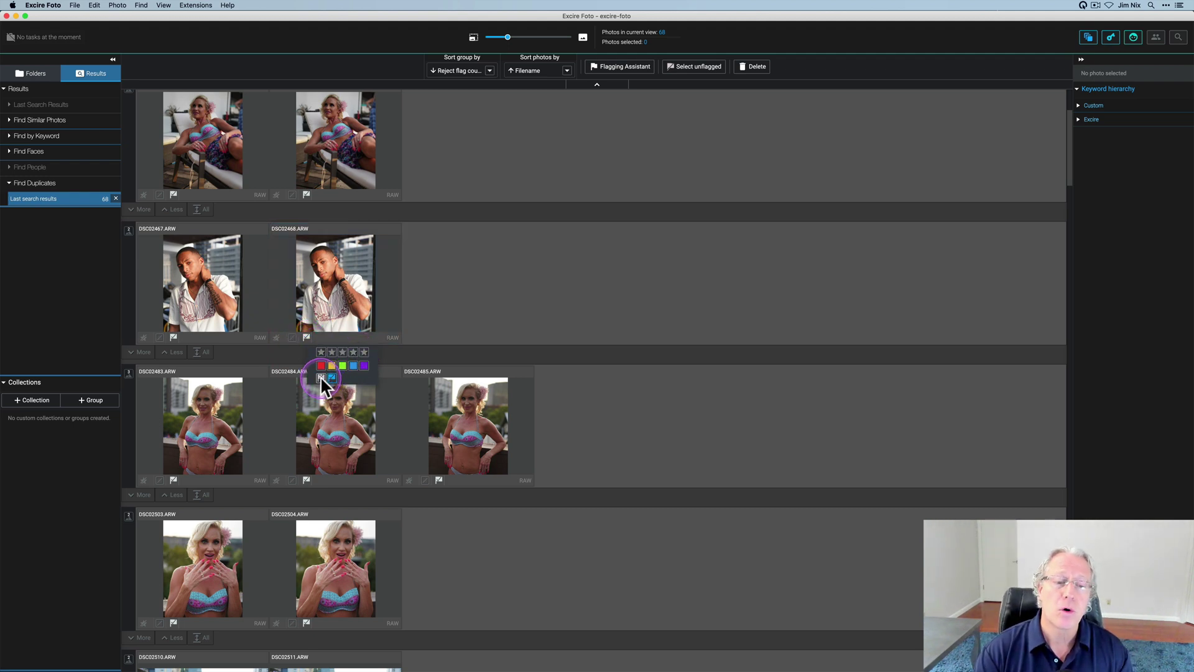
left_click(437, 296)
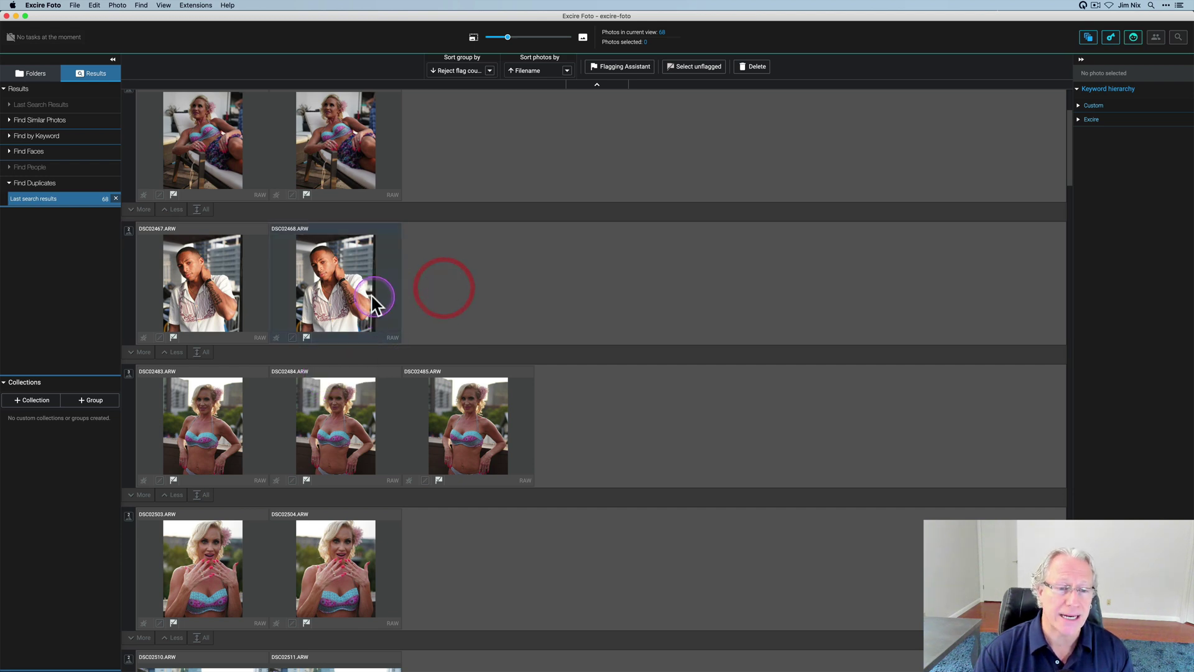
Flag DSC02510 as rejected, check DSC02511's keywords, then clear the selection
scroll(373, 300, "down", 5)
scroll(371, 303, "down", 8)
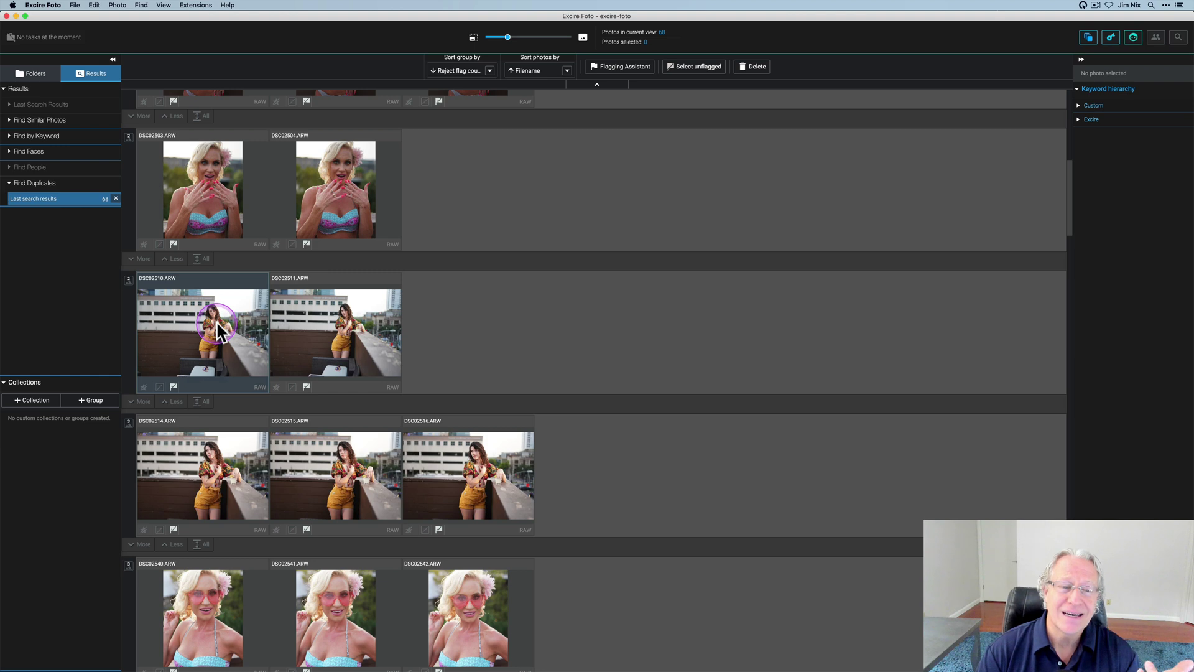
left_click(216, 330)
left_click(171, 386)
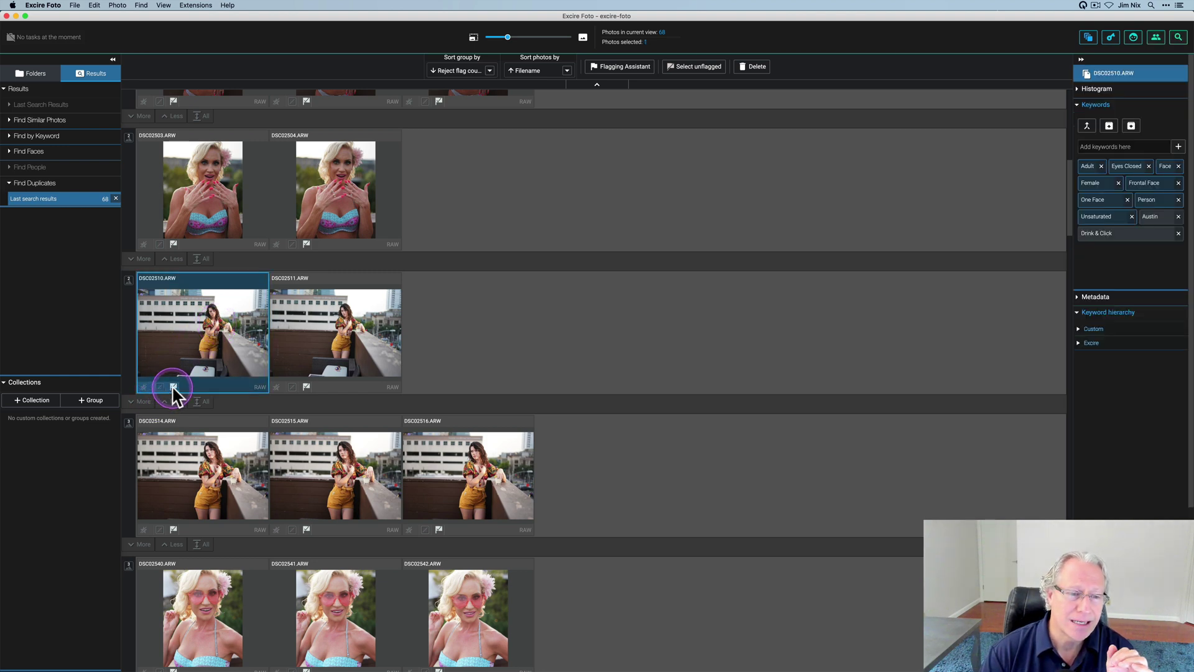
left_click(186, 425)
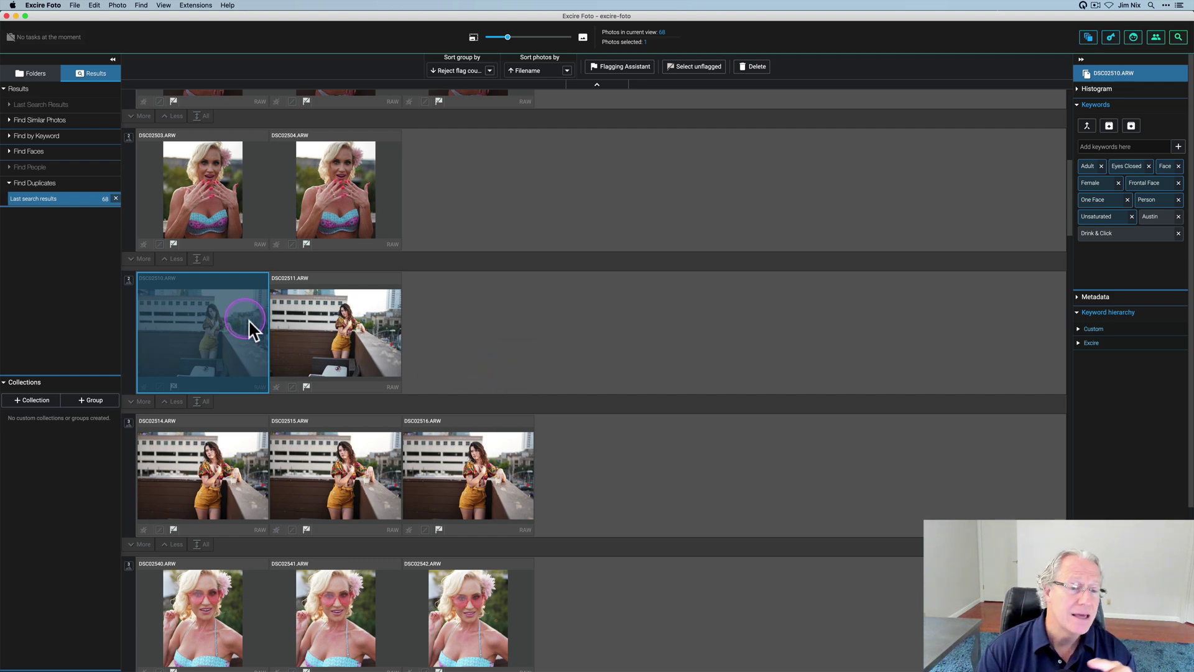
left_click(336, 333)
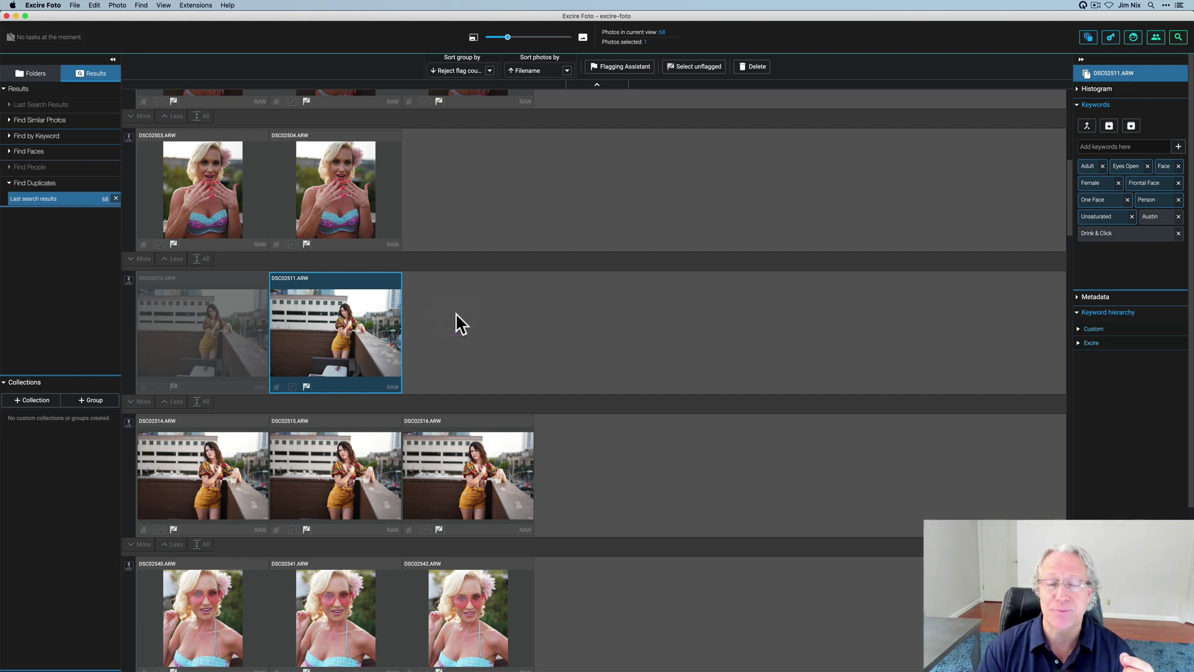
left_click(644, 280)
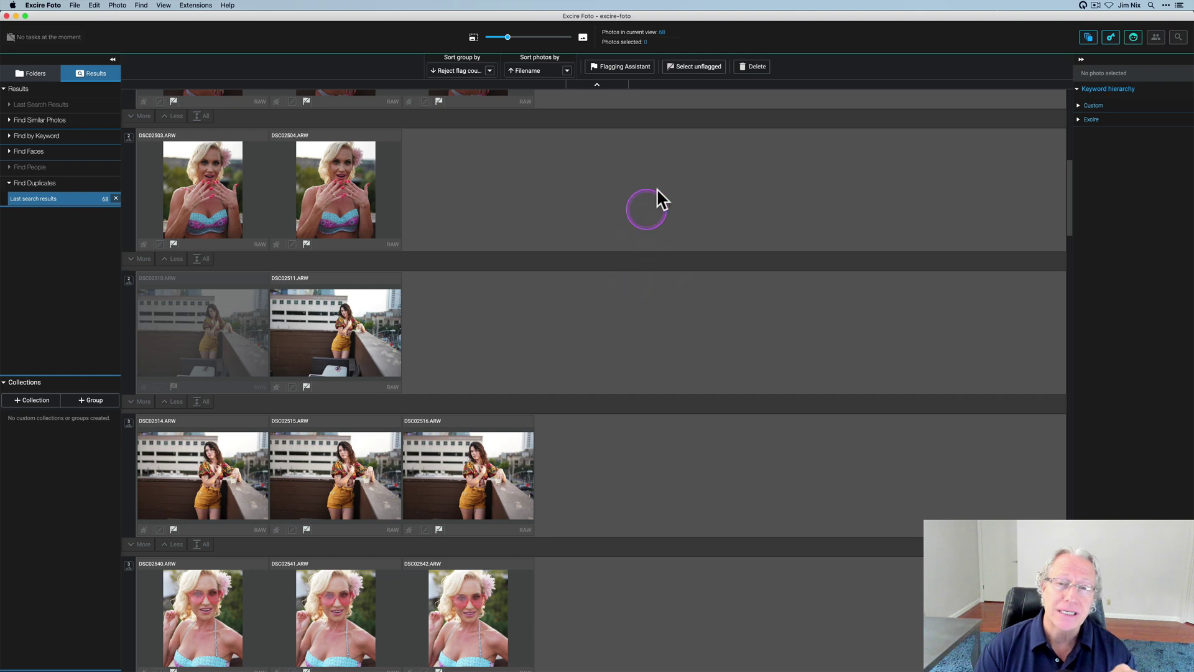
Choose Delete from device for the rejected photo, then clear DSC02510's reject flag
left_click(751, 67)
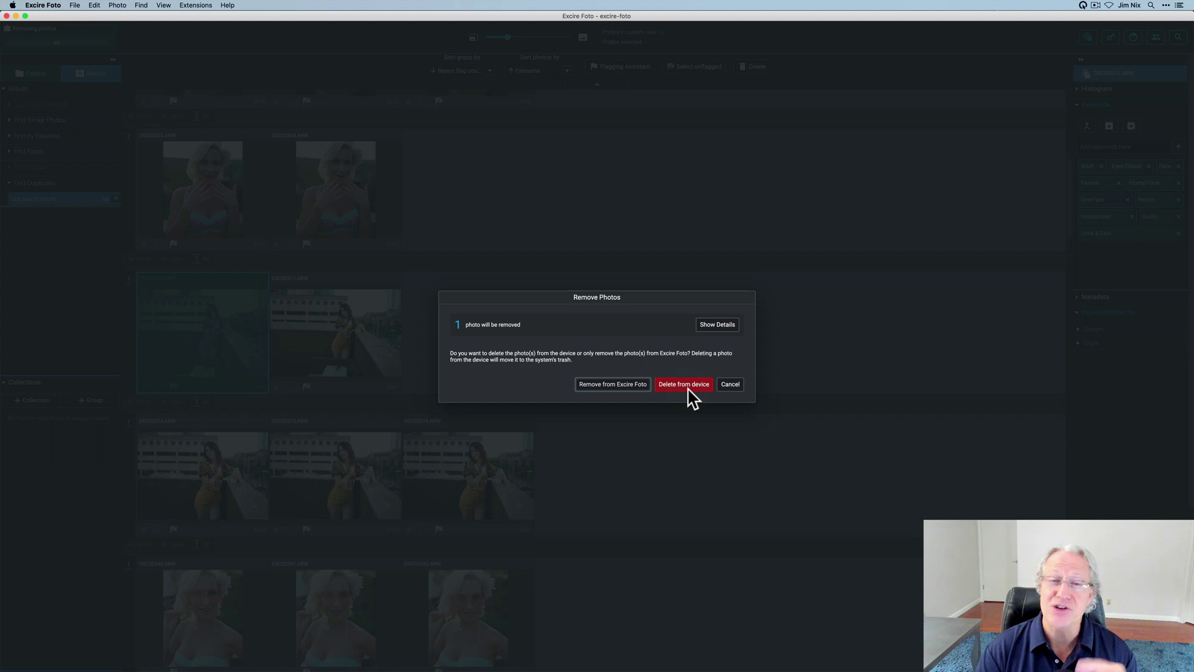
left_click(690, 390)
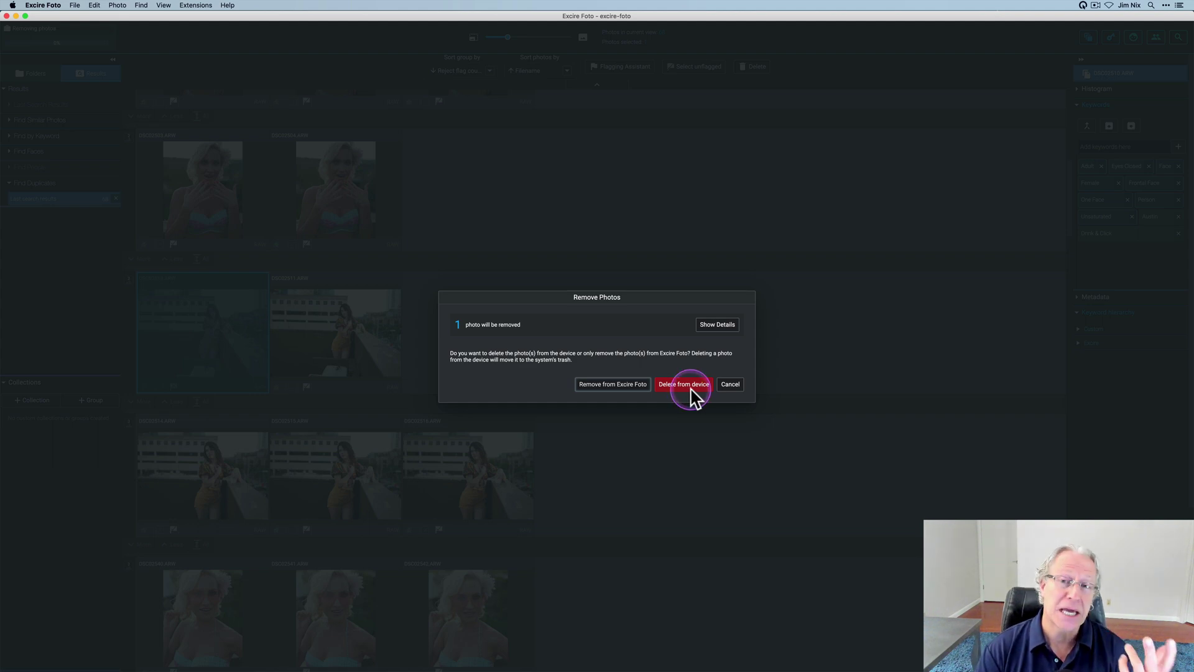
left_click(231, 394)
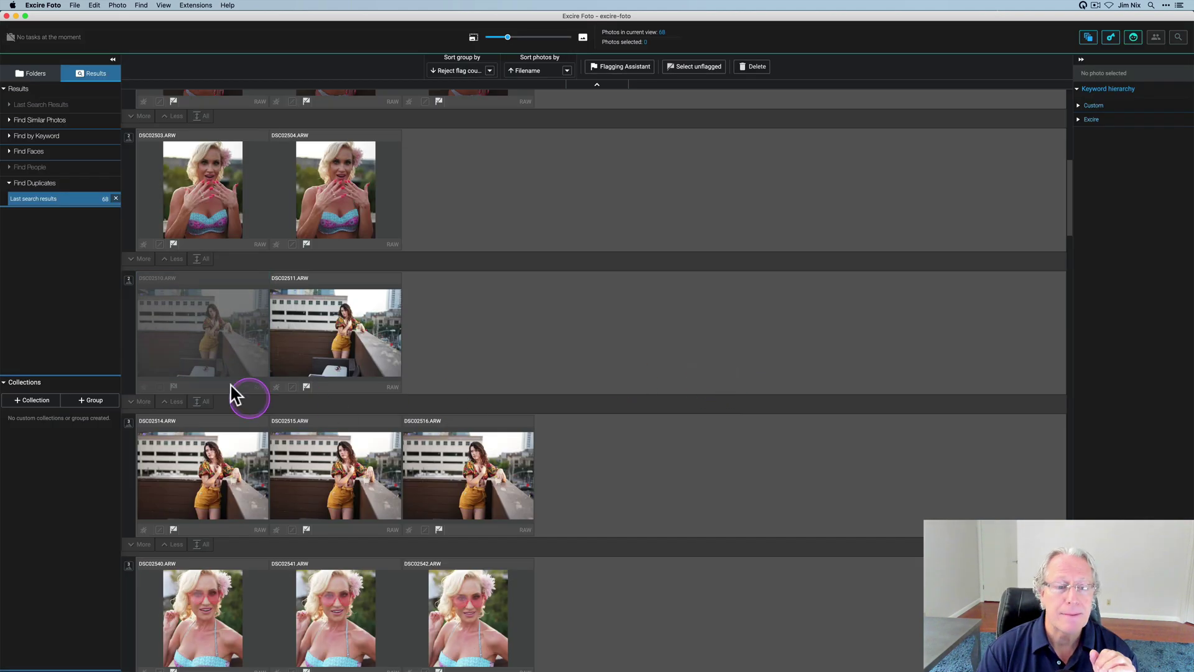
left_click(176, 386)
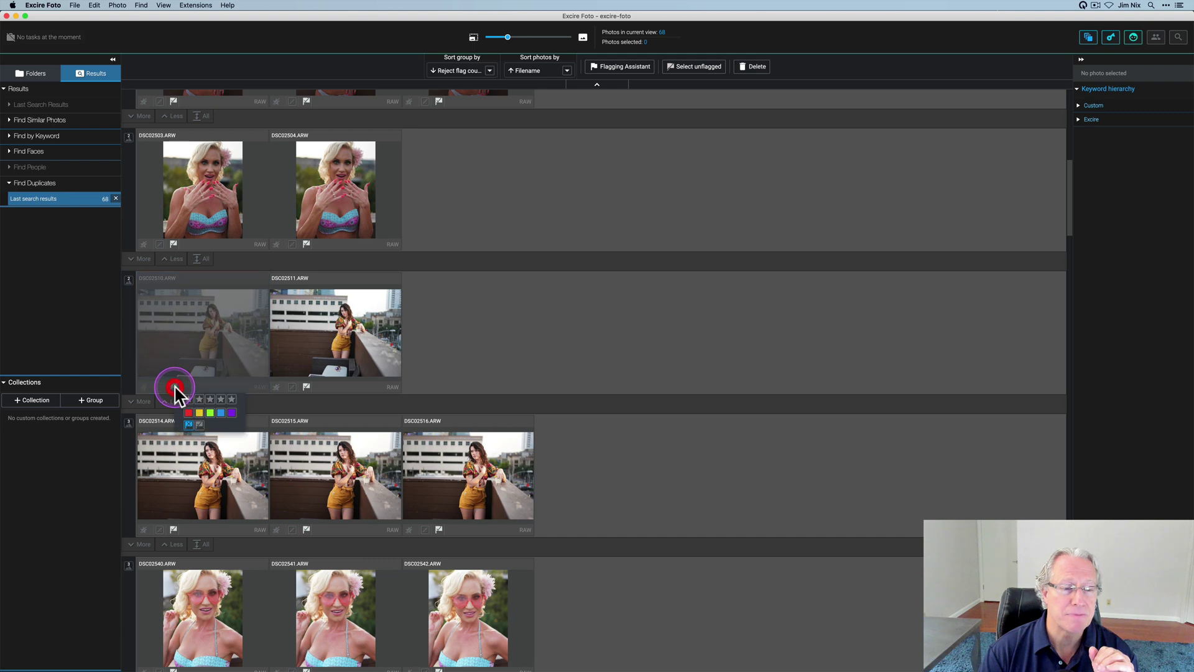
left_click(195, 424)
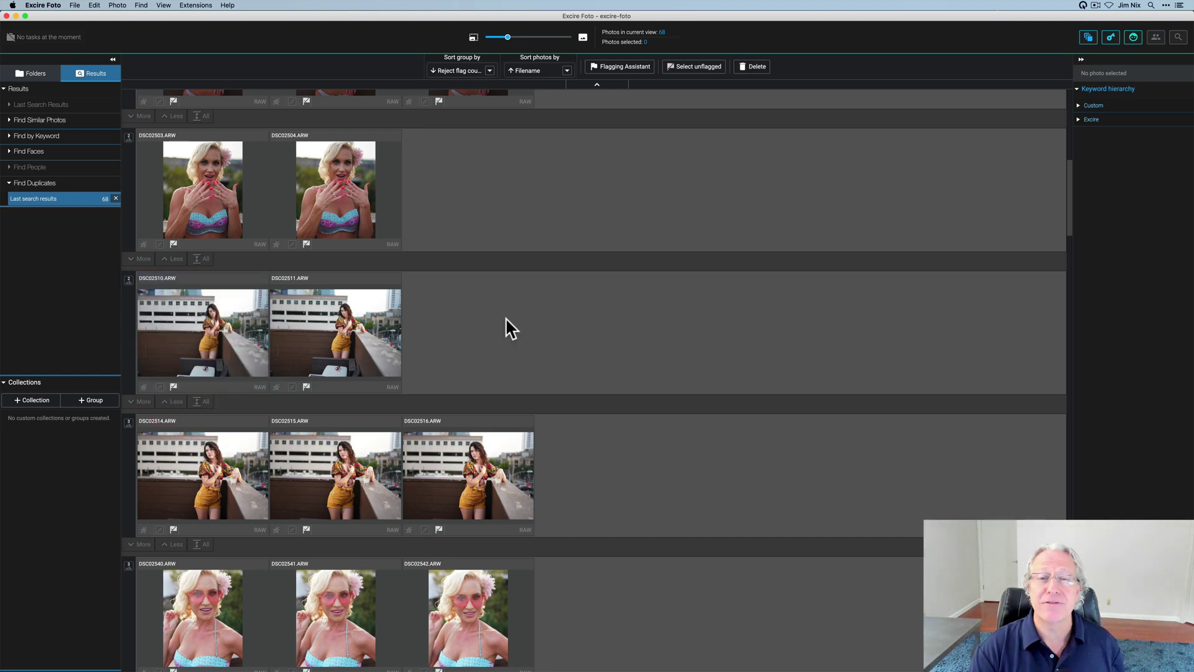
Open the Bull Creek Greenbelt folder from the Folders list and scroll through its 1232 photos
left_click(34, 93)
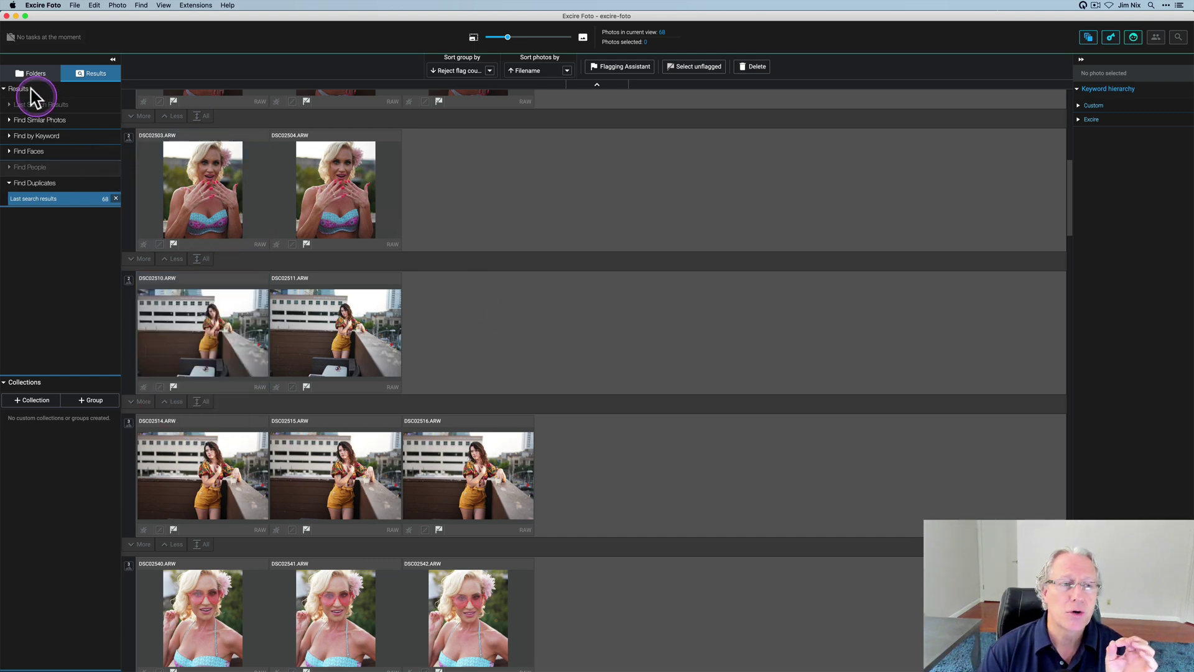
left_click(28, 74)
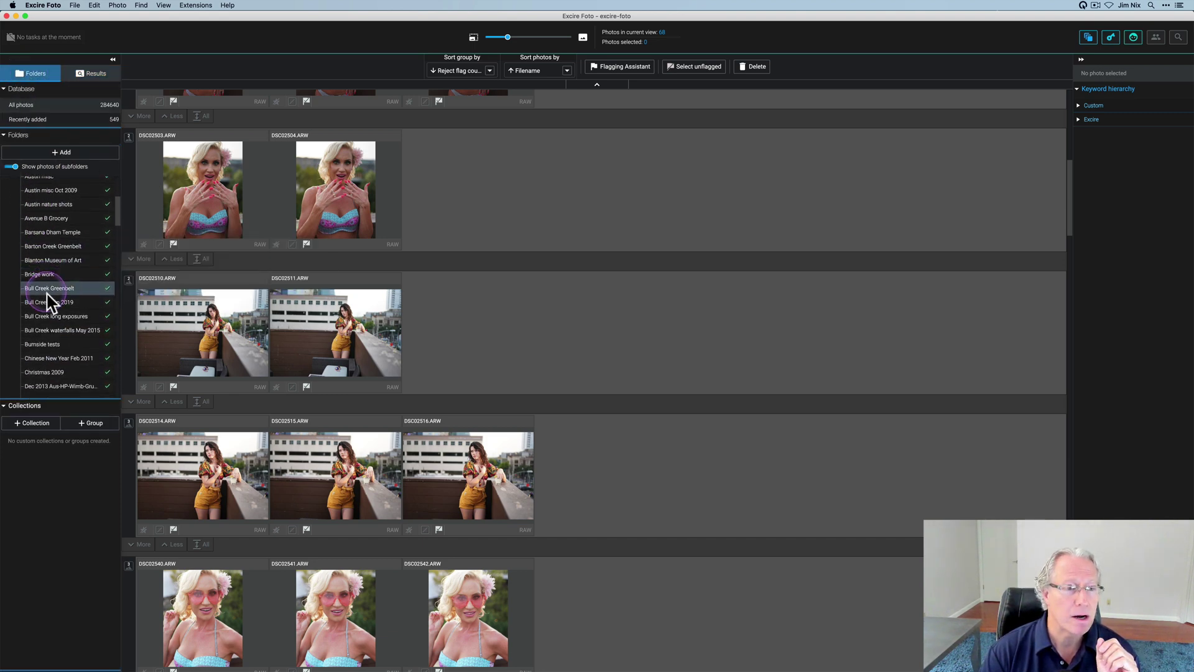
left_click(47, 293)
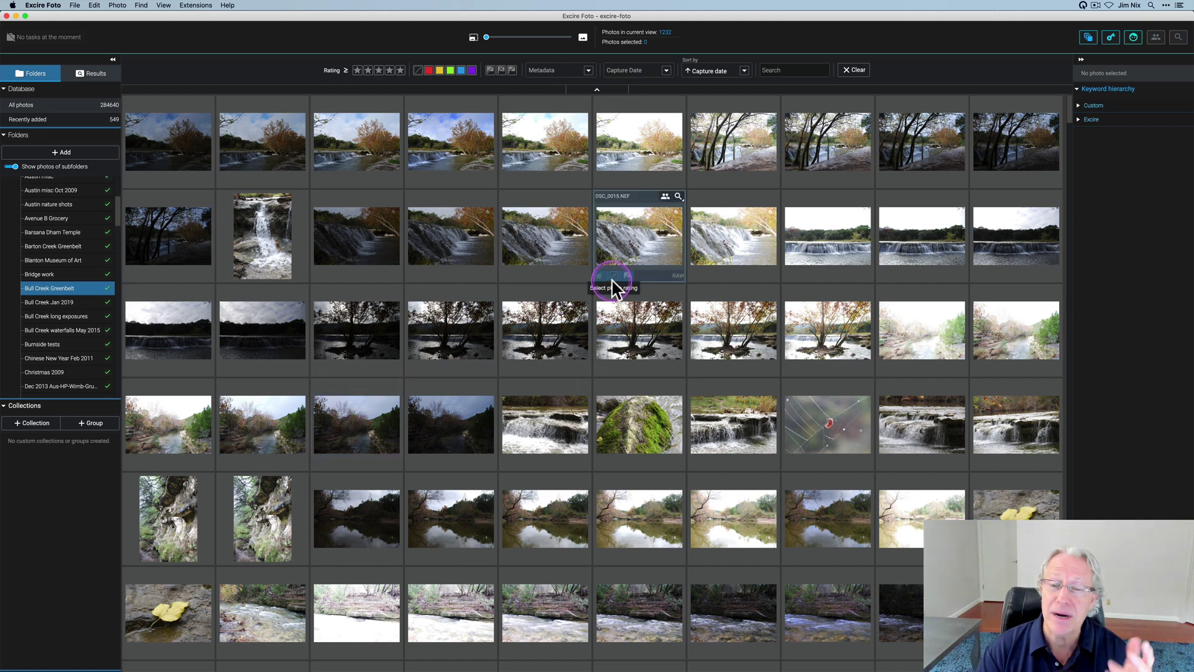
scroll(698, 384, "down", 8)
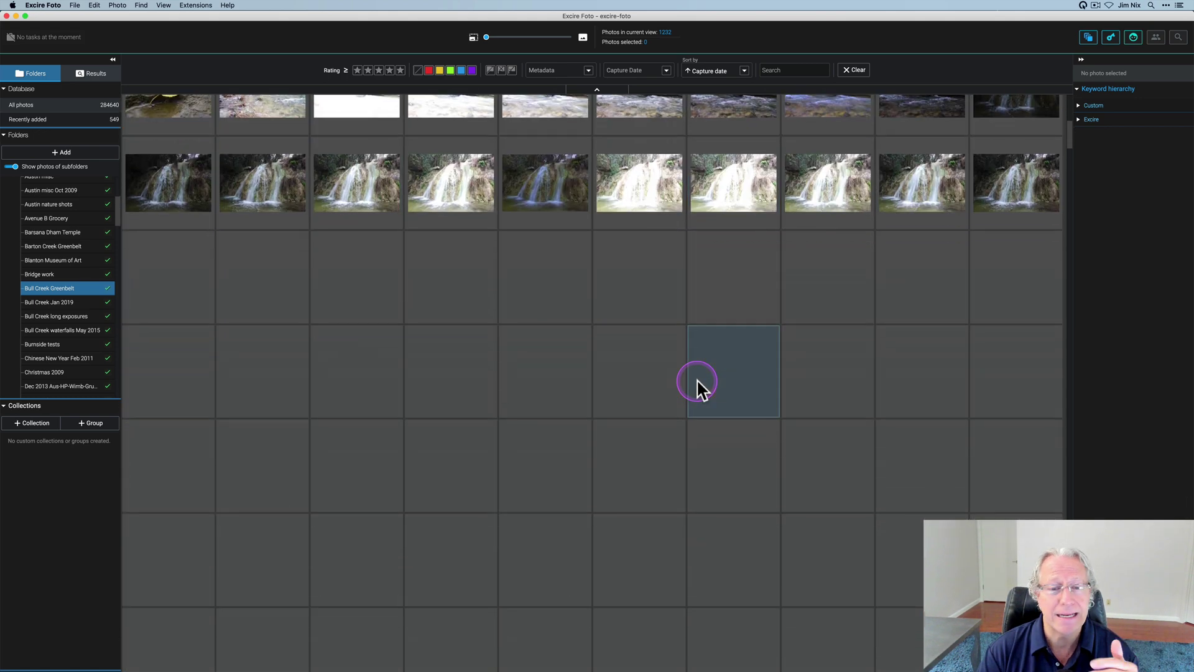
scroll(697, 378, "up", 9)
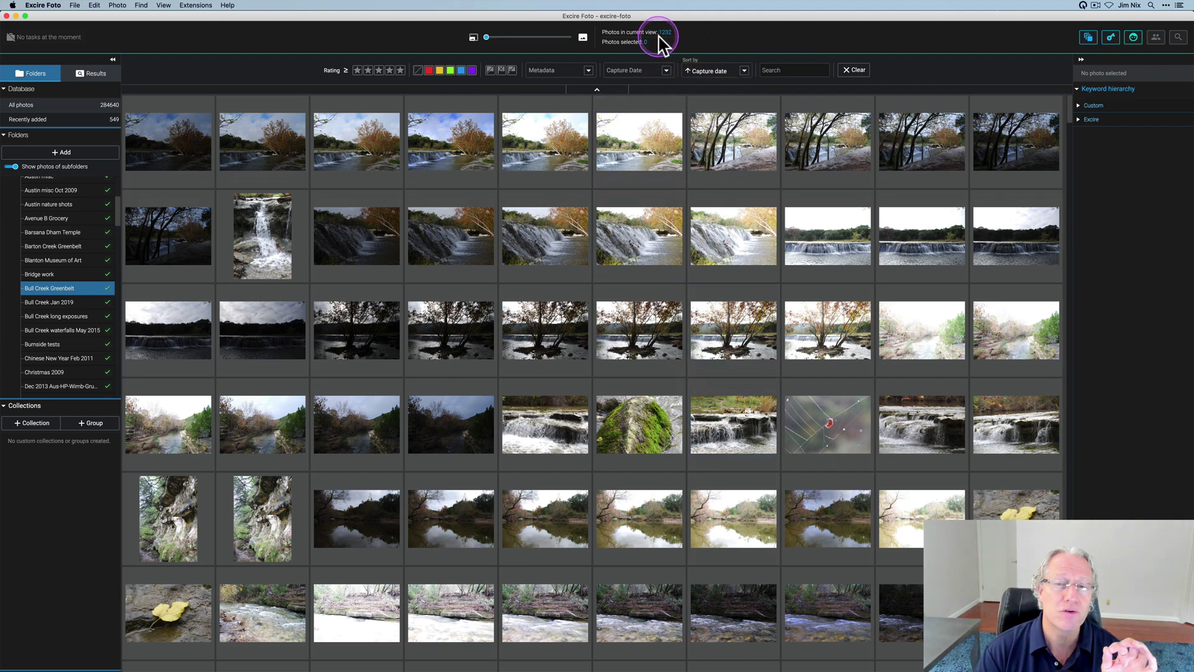
scroll(715, 302, "down", 10)
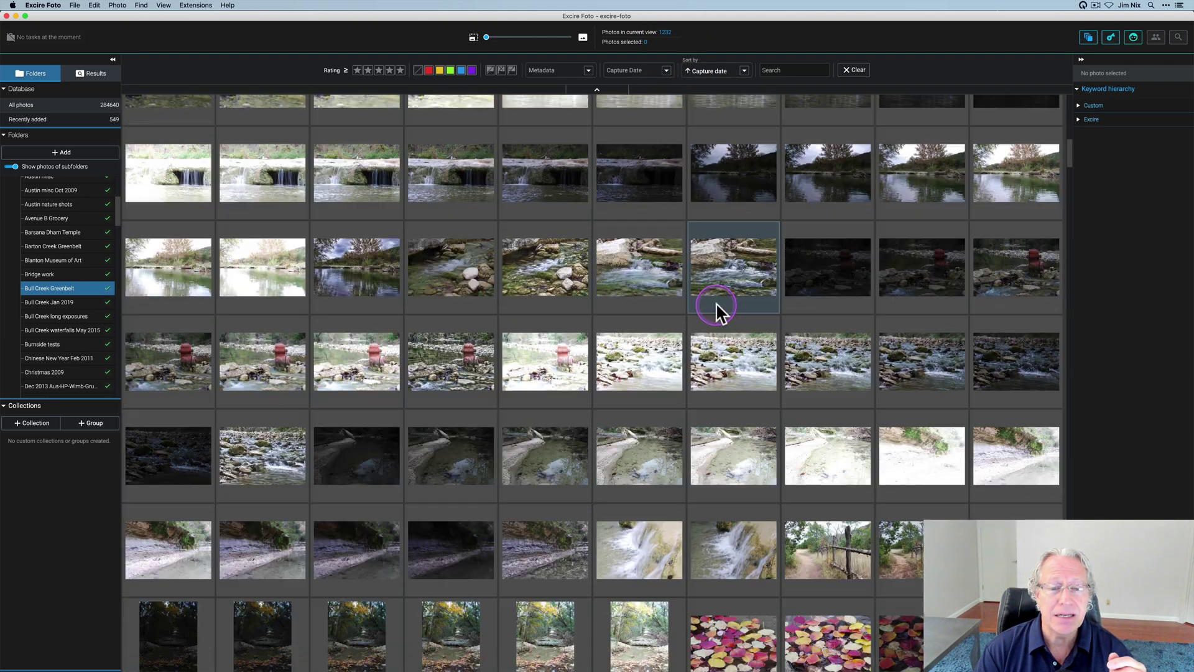
scroll(685, 476, "down", 8)
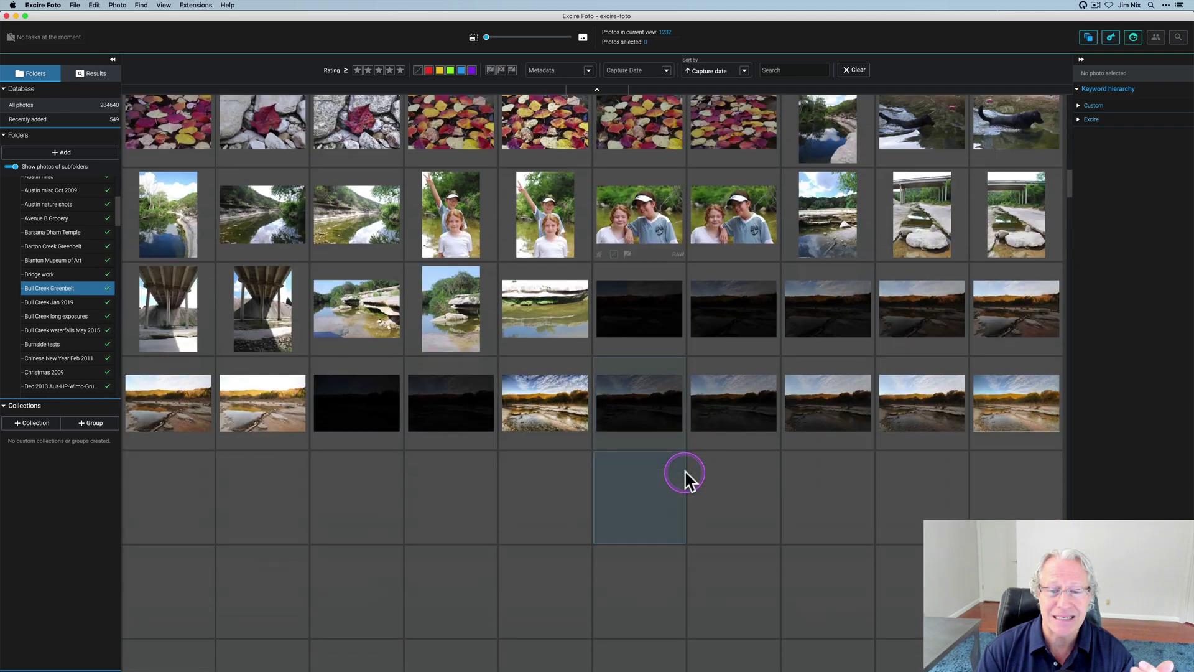
scroll(685, 476, "down", 5)
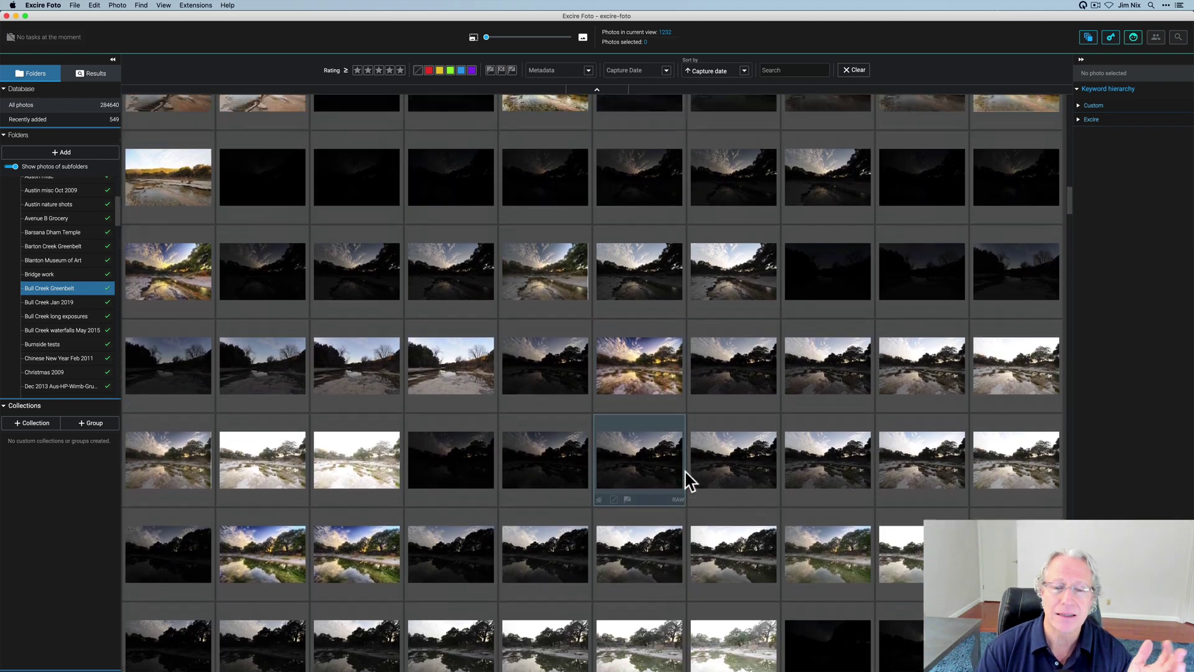
scroll(685, 472, "up", 10)
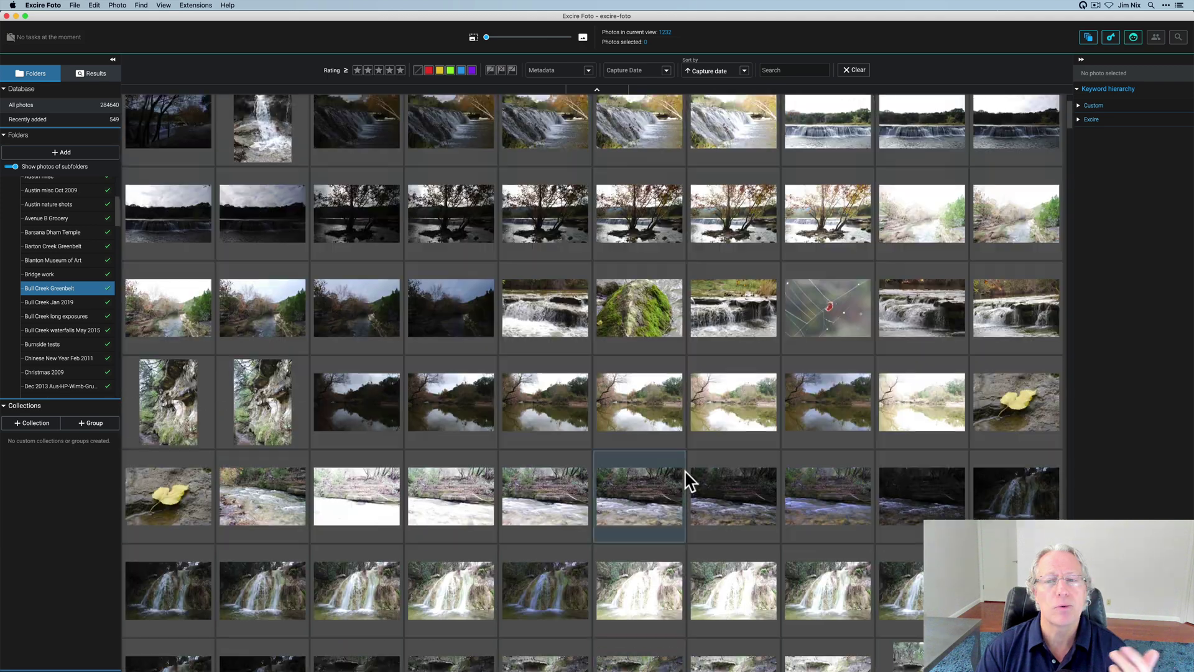
Search the folder for sequences or bursts at the maximum 8s span and show 949 duplicates
left_click(1088, 38)
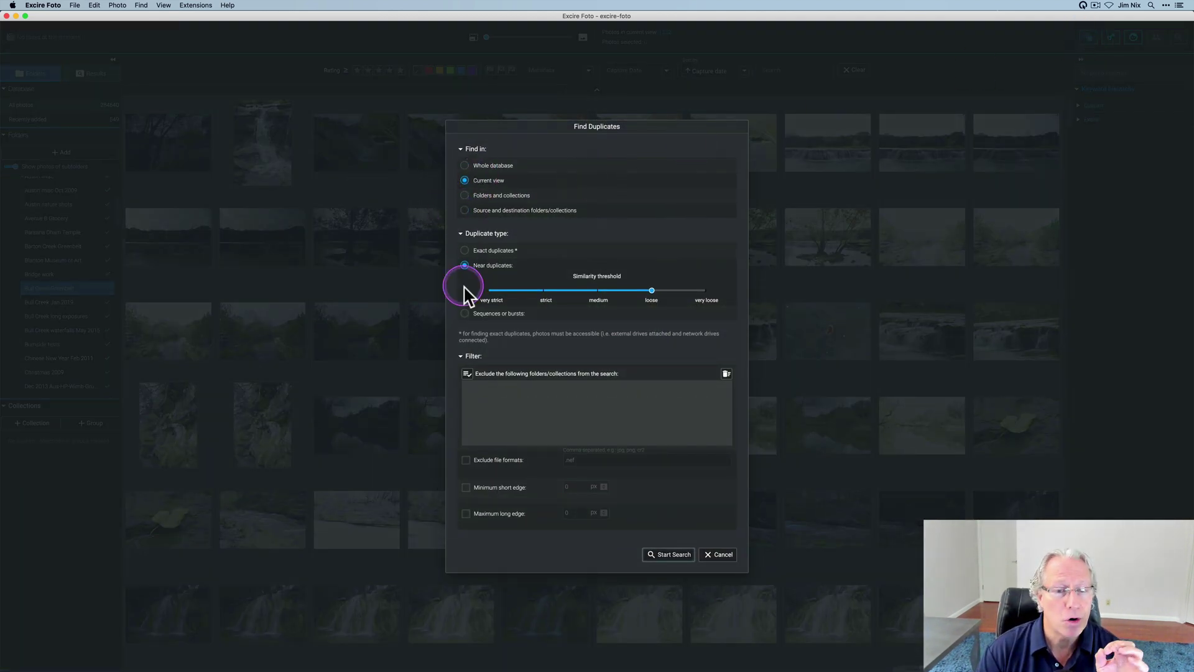
left_click(598, 290)
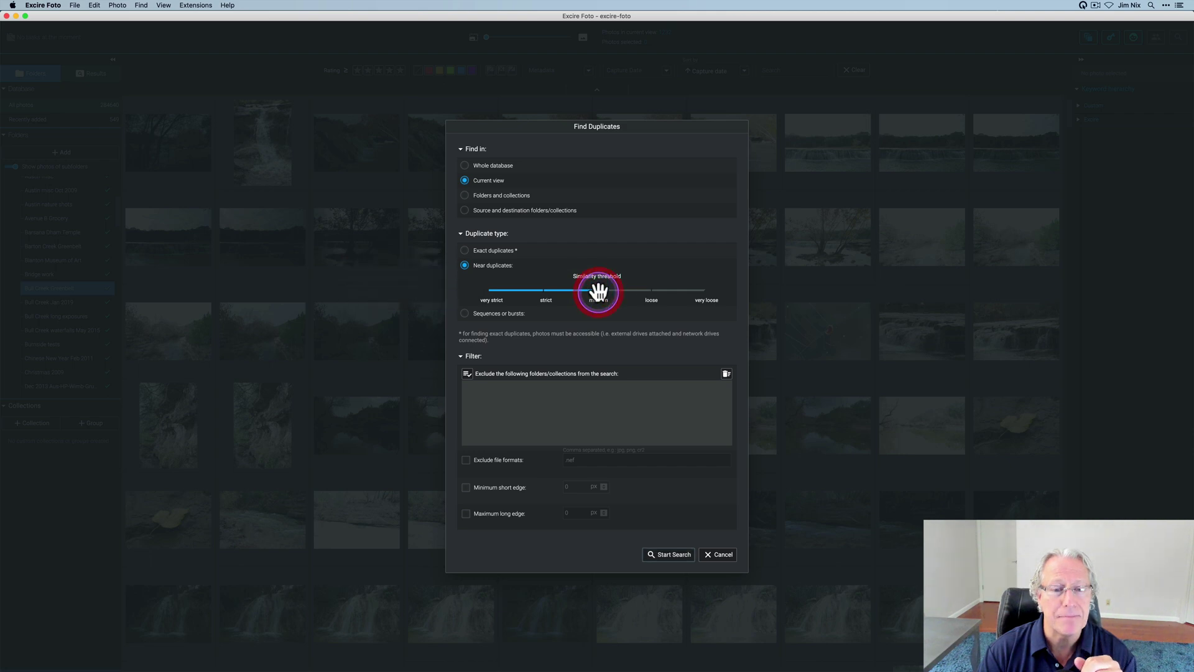
left_click(461, 359)
left_click(466, 398)
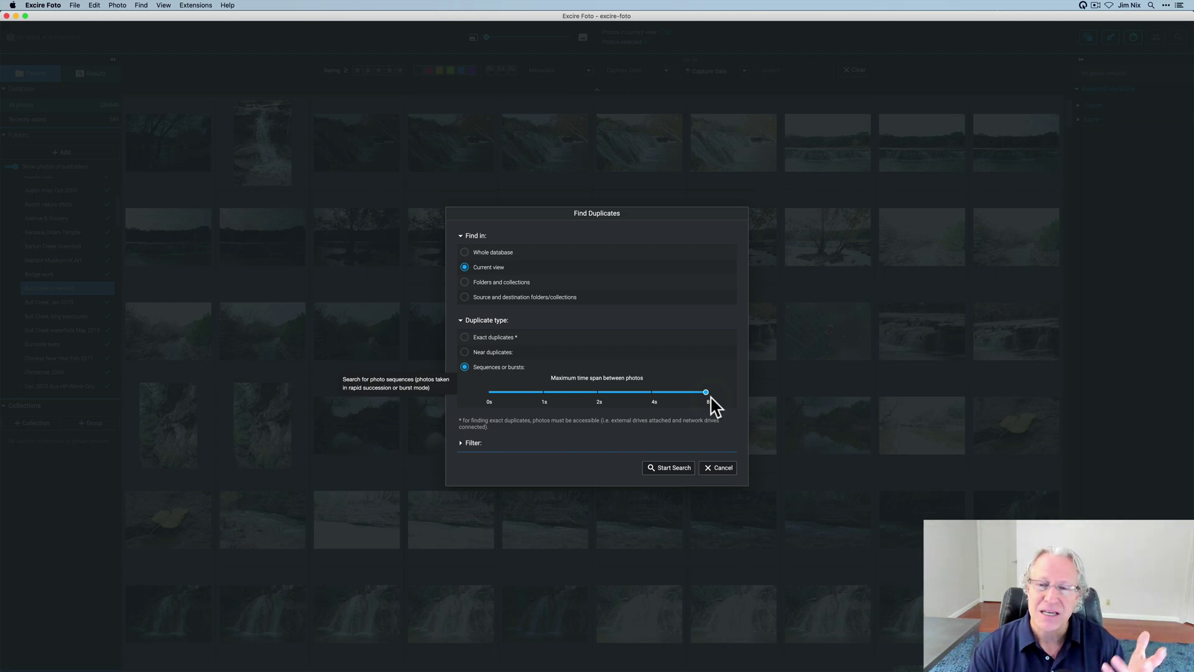
left_click(666, 467)
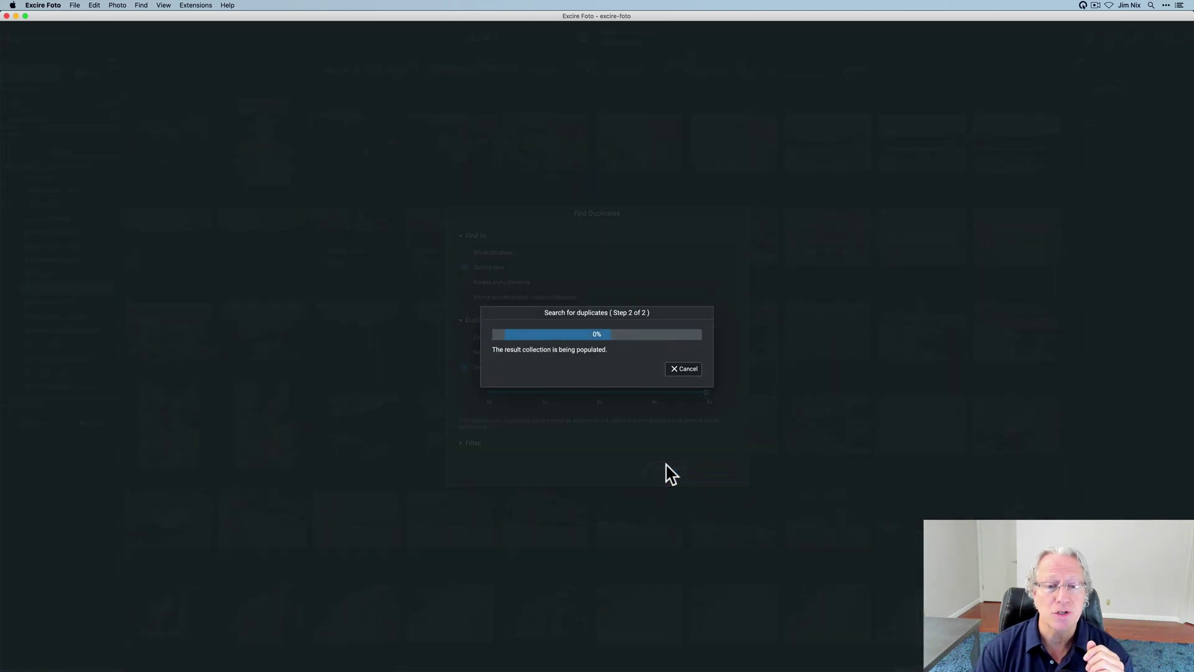
left_click(607, 371)
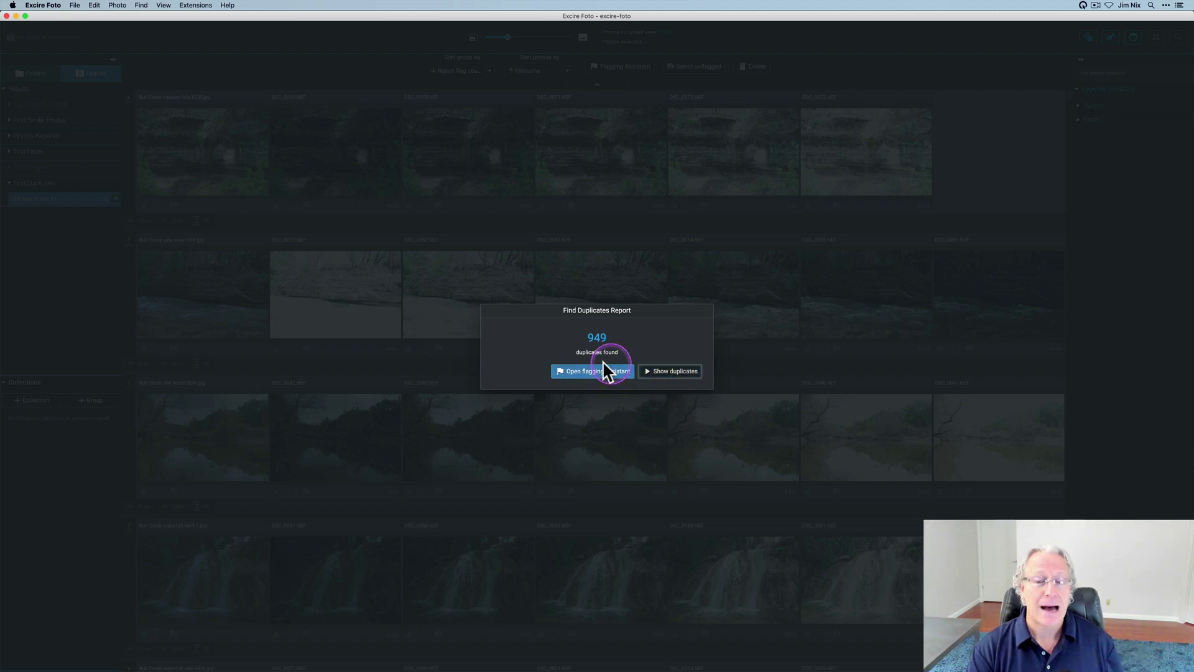
left_click(673, 372)
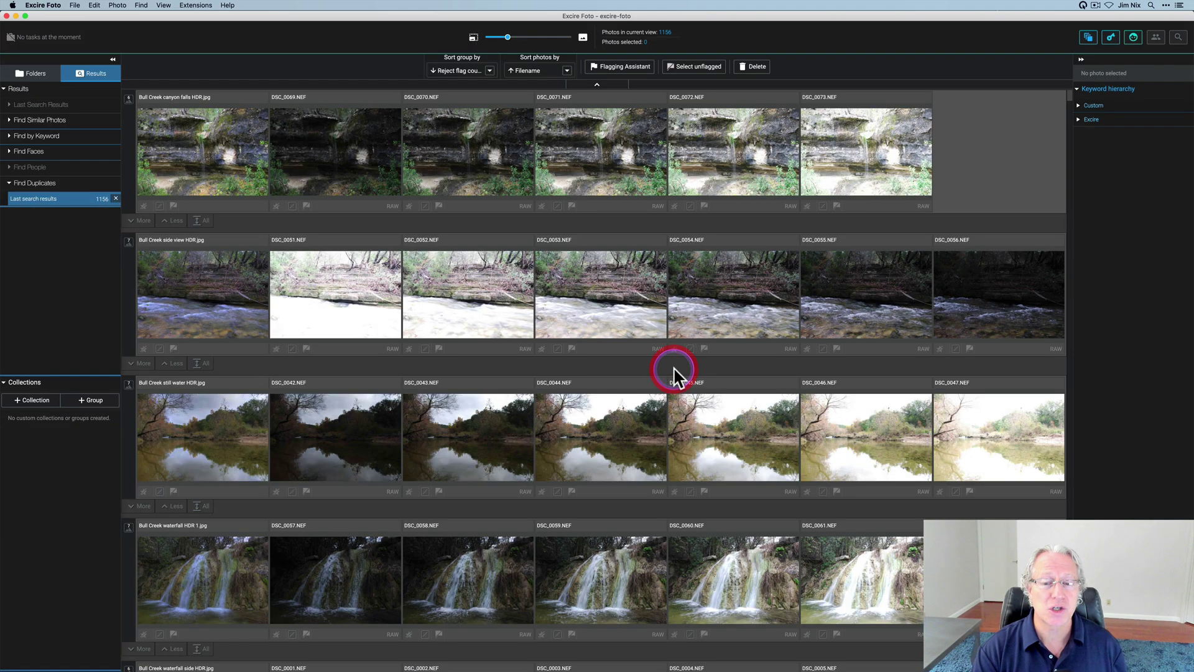
scroll(485, 373, "down", 5)
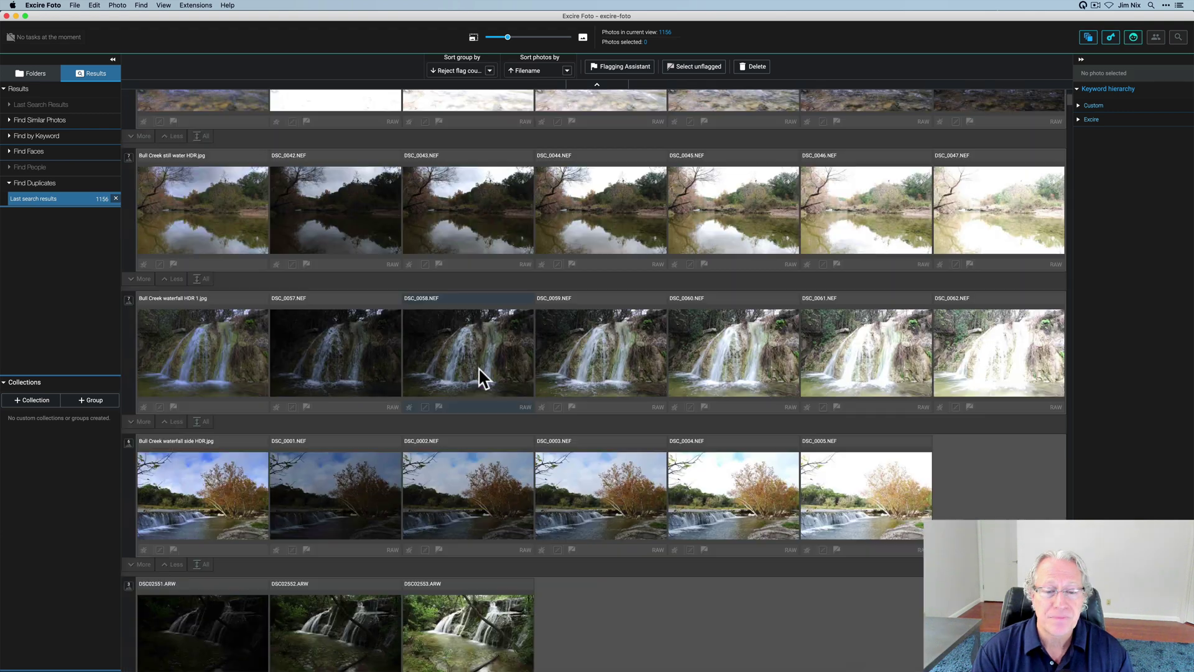
scroll(479, 369, "down", 10)
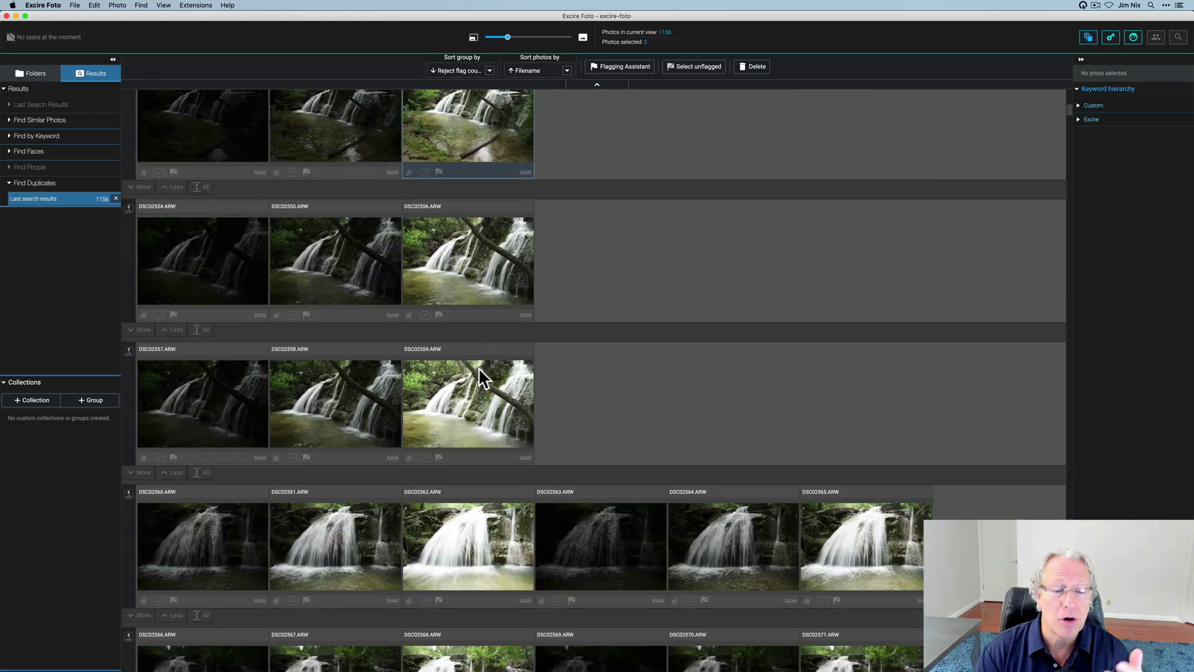
scroll(479, 374, "down", 8)
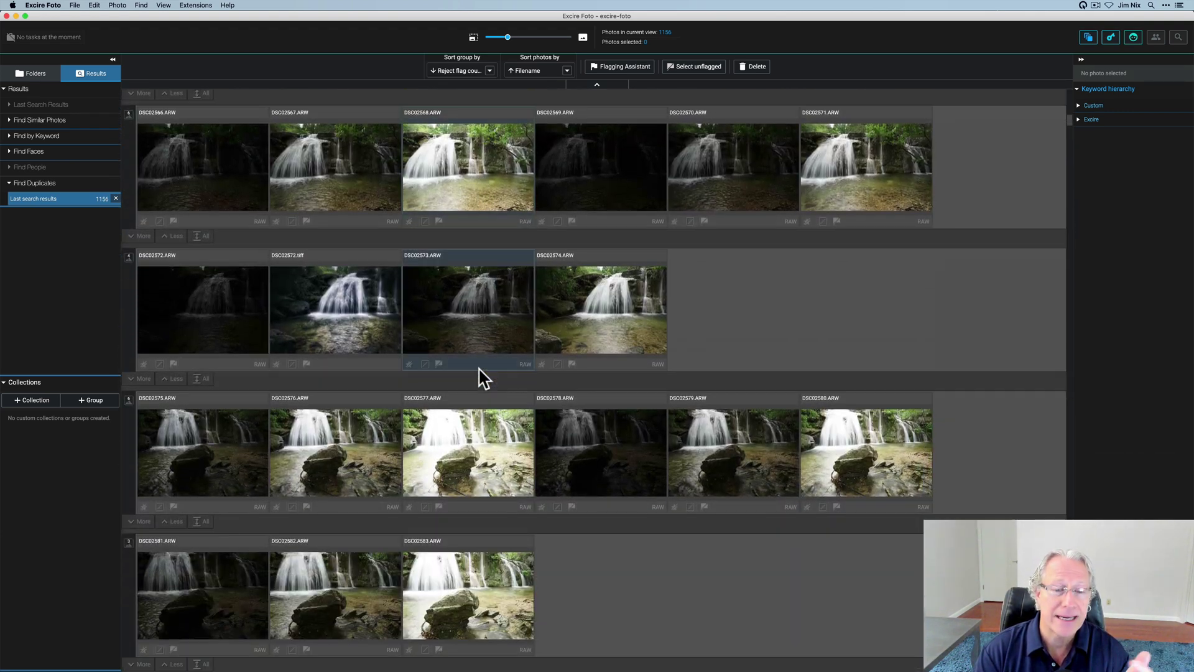
scroll(479, 373, "down", 11)
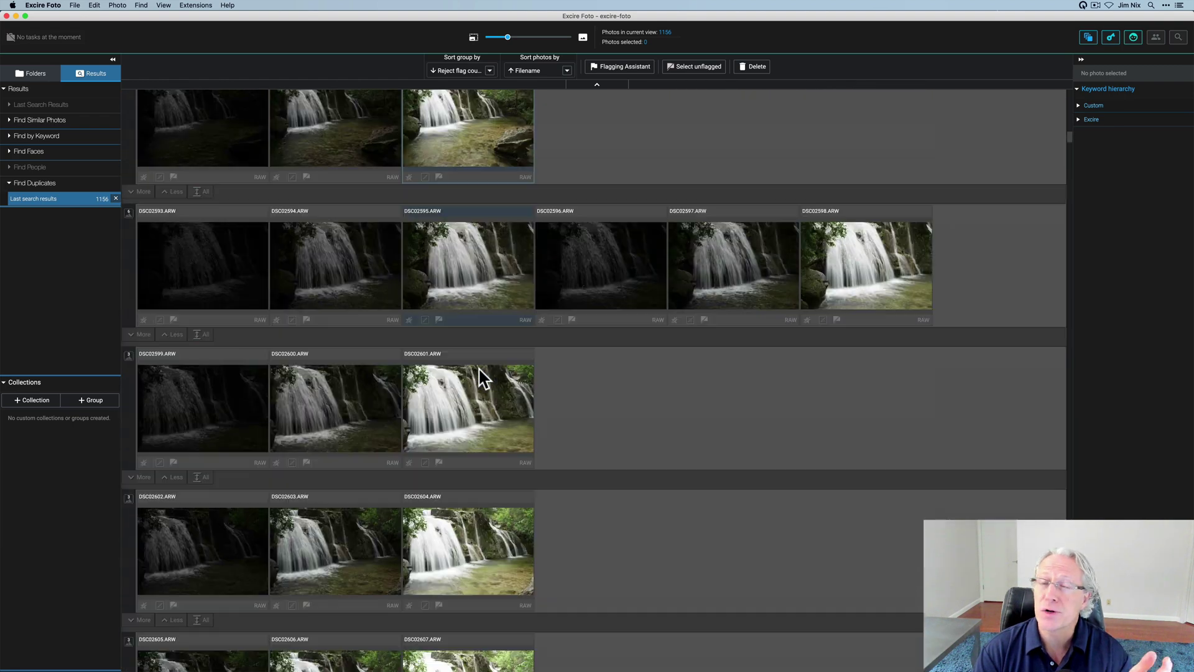
scroll(479, 373, "down", 5)
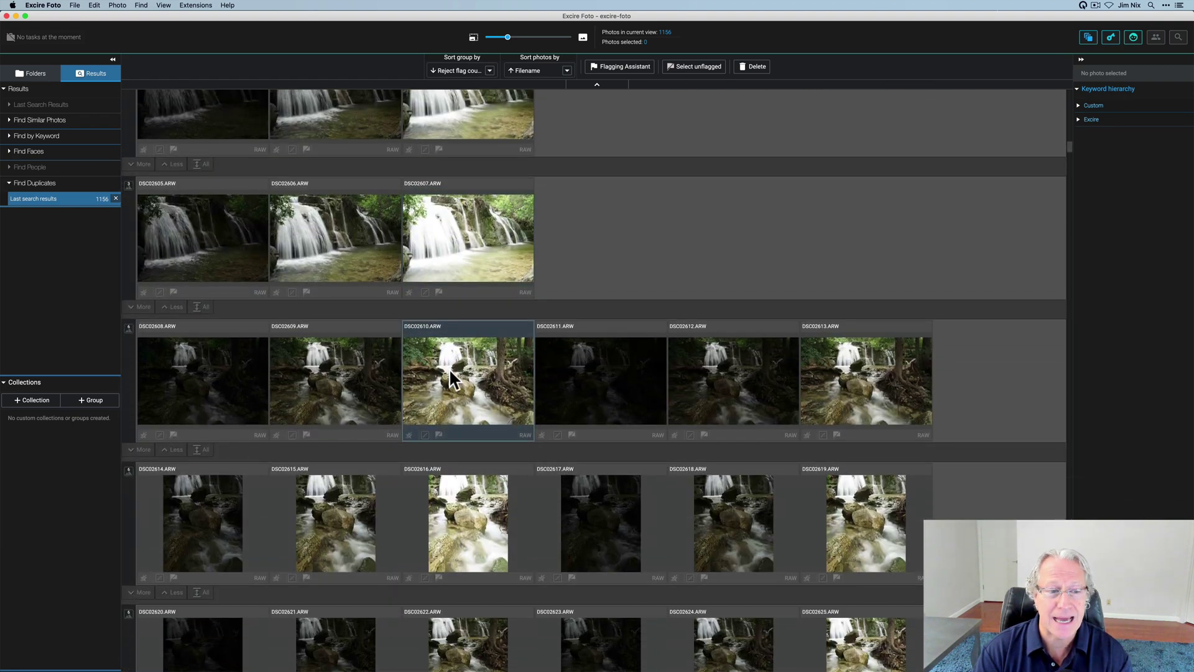
left_click(189, 398)
left_click(707, 395)
scroll(707, 394, "down", 2)
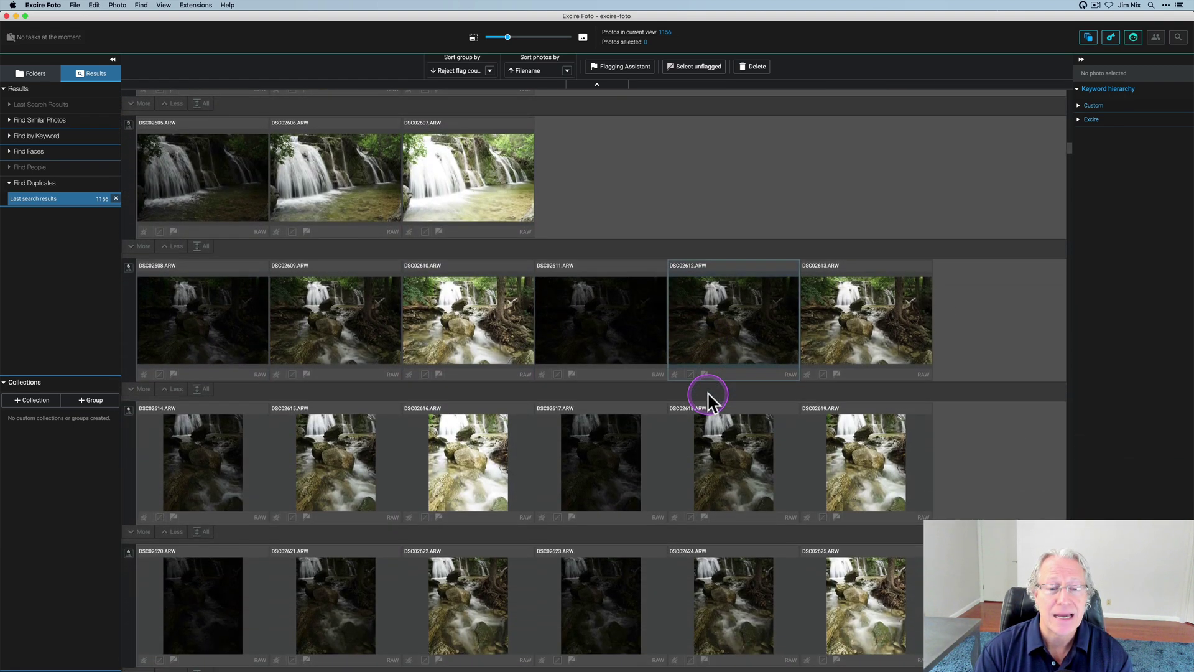
left_click(709, 399)
scroll(709, 398, "down", 8)
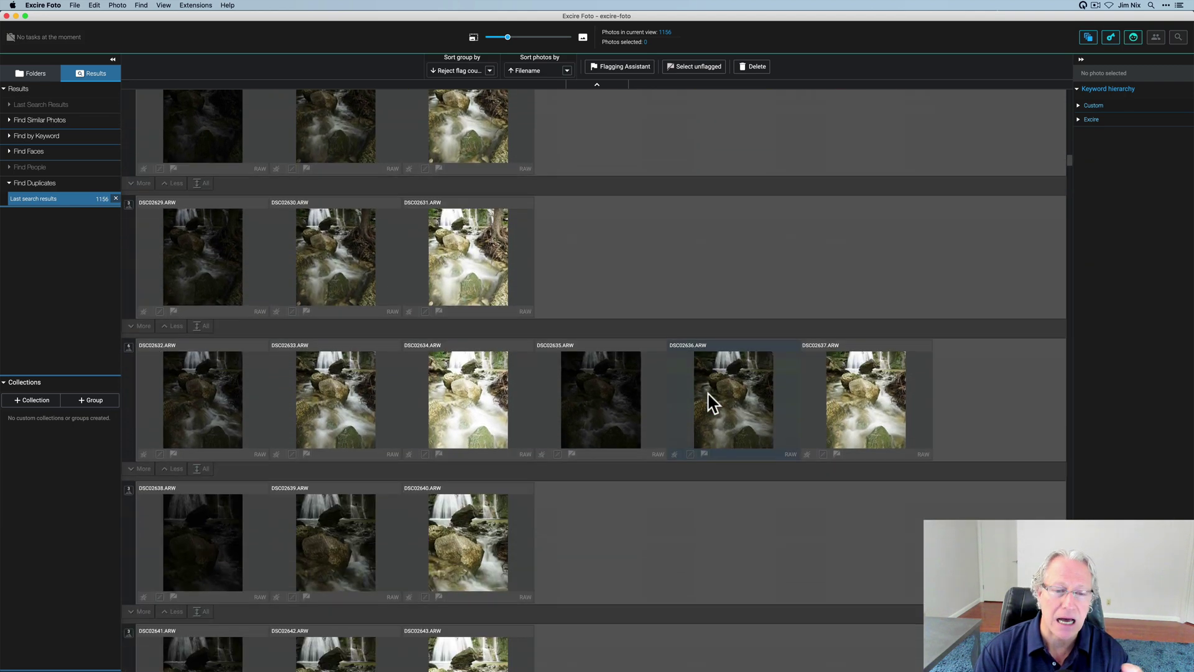
scroll(708, 394, "down", 10)
left_click(395, 371)
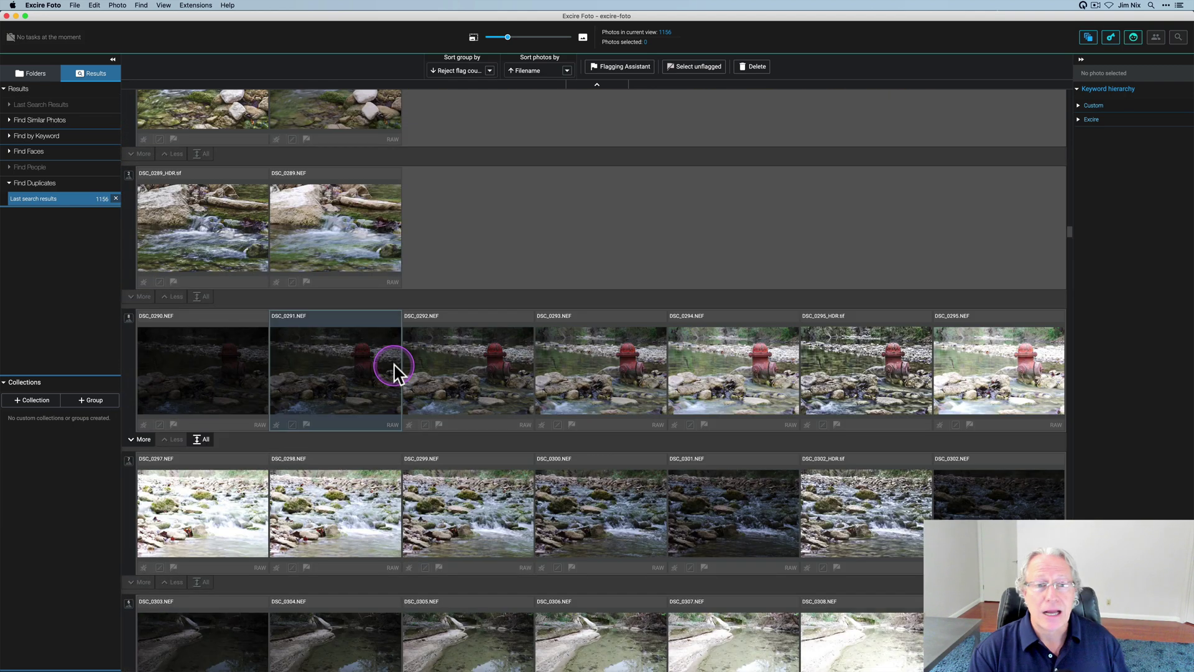
left_click(294, 389)
left_click(198, 440)
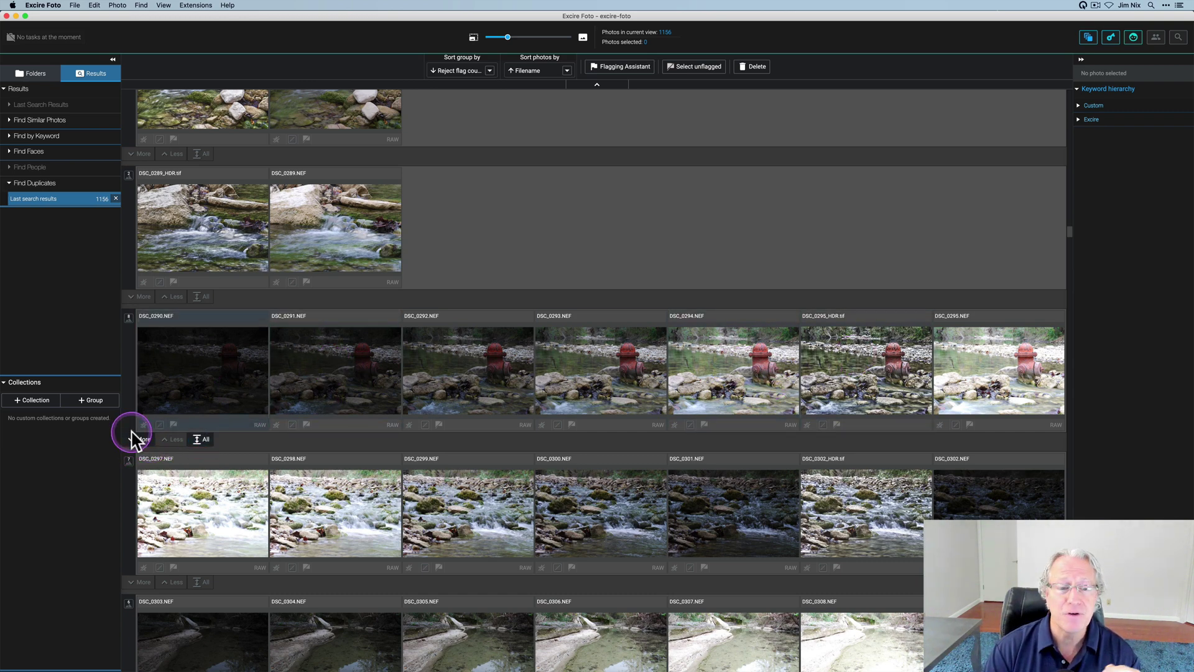
Expand the hydrant group to show DSC_0290 through DSC_0296, then select DSC_0293.NEF
left_click(202, 440)
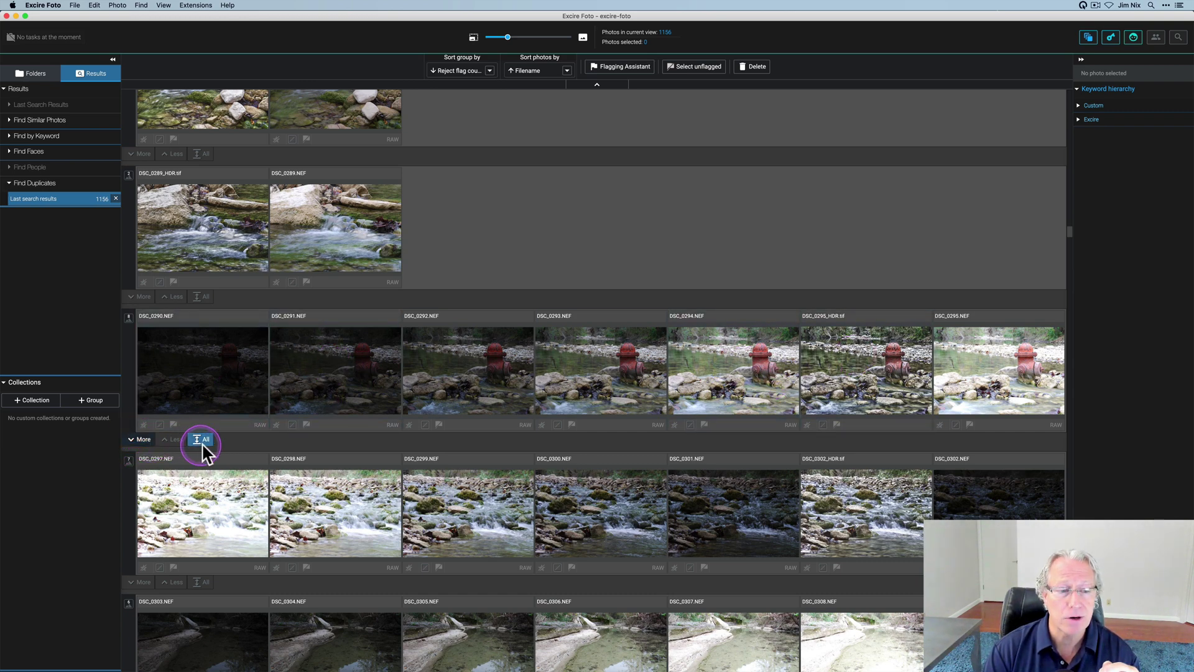
left_click(140, 439)
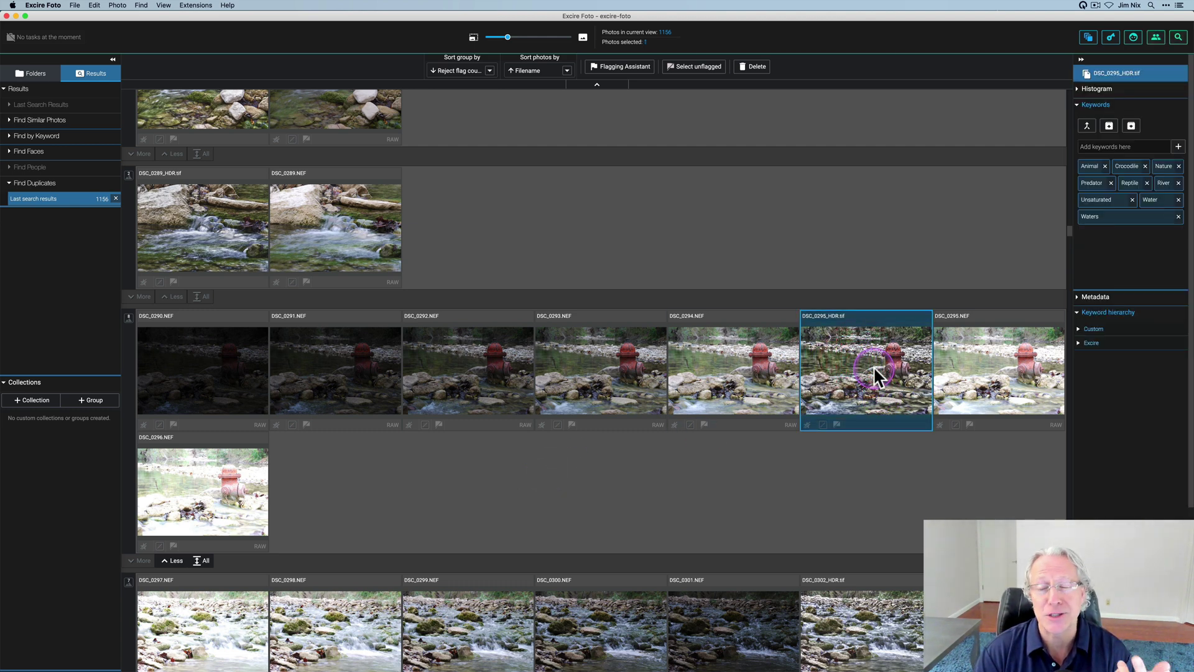
left_click(613, 371)
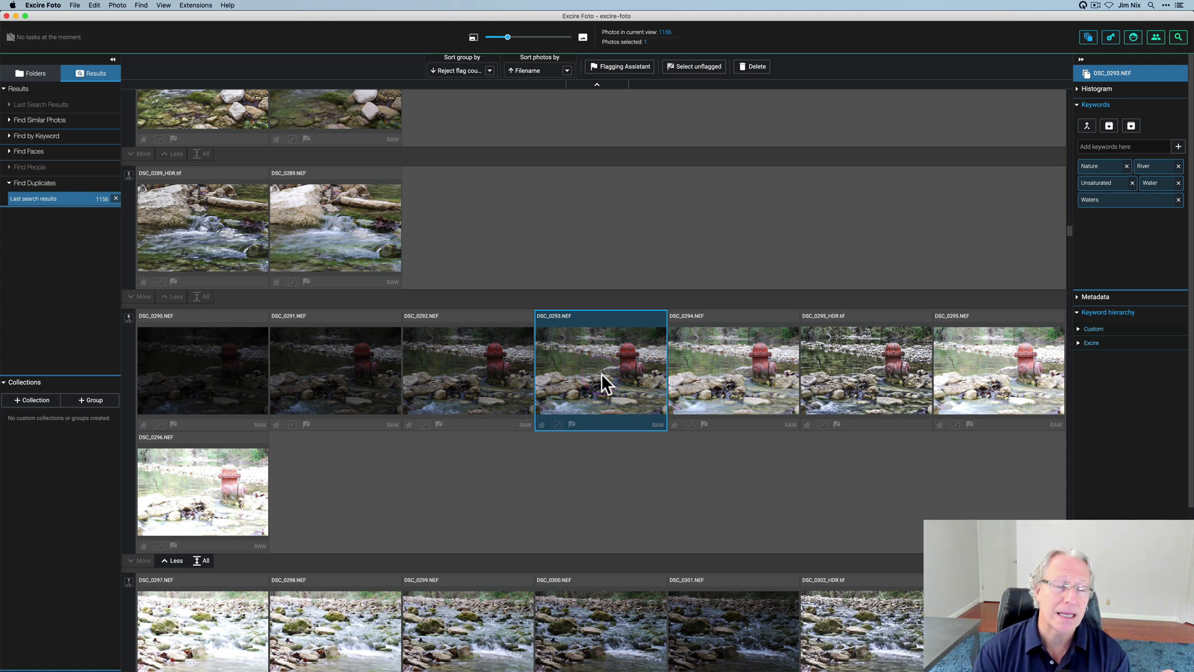
Select DSC_0297, DSC_0298 and DSC_0299 in the next bracket group and flag them as rejected
scroll(456, 468, "down", 1)
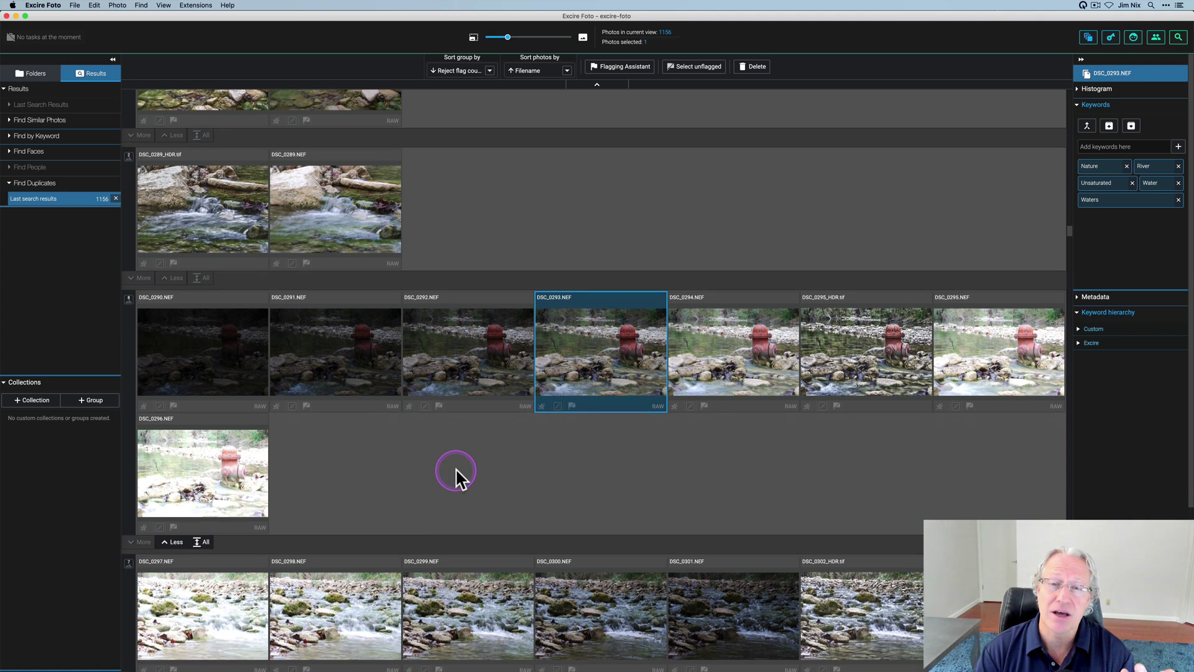
scroll(215, 390, "down", 5)
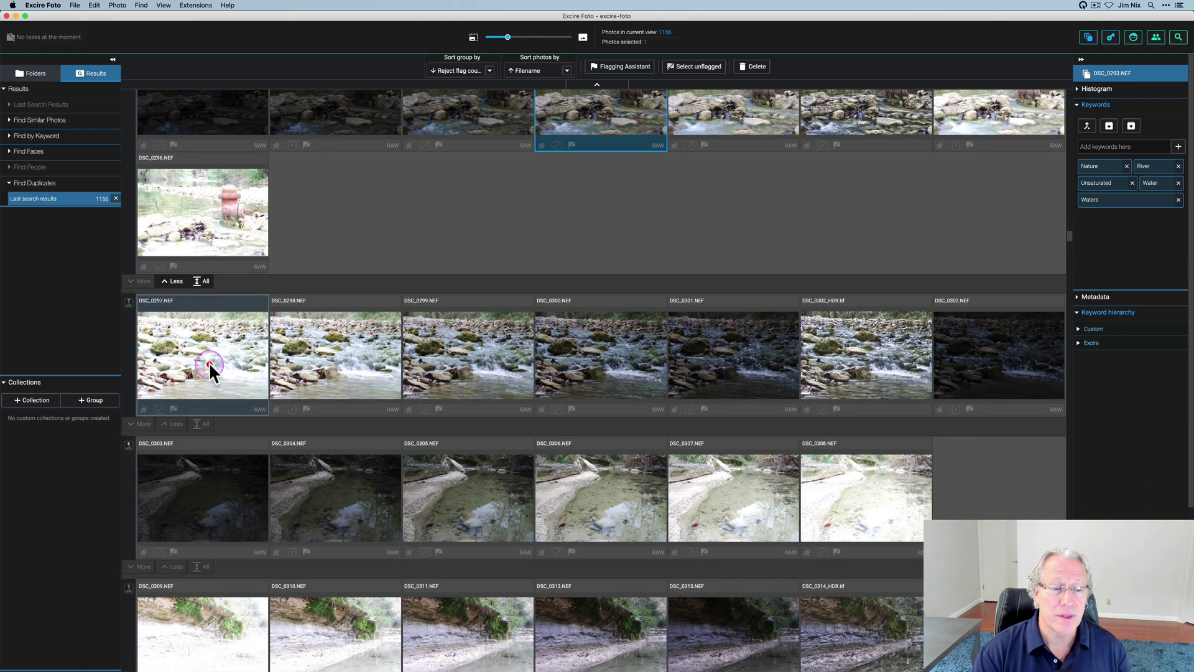
left_click(210, 365)
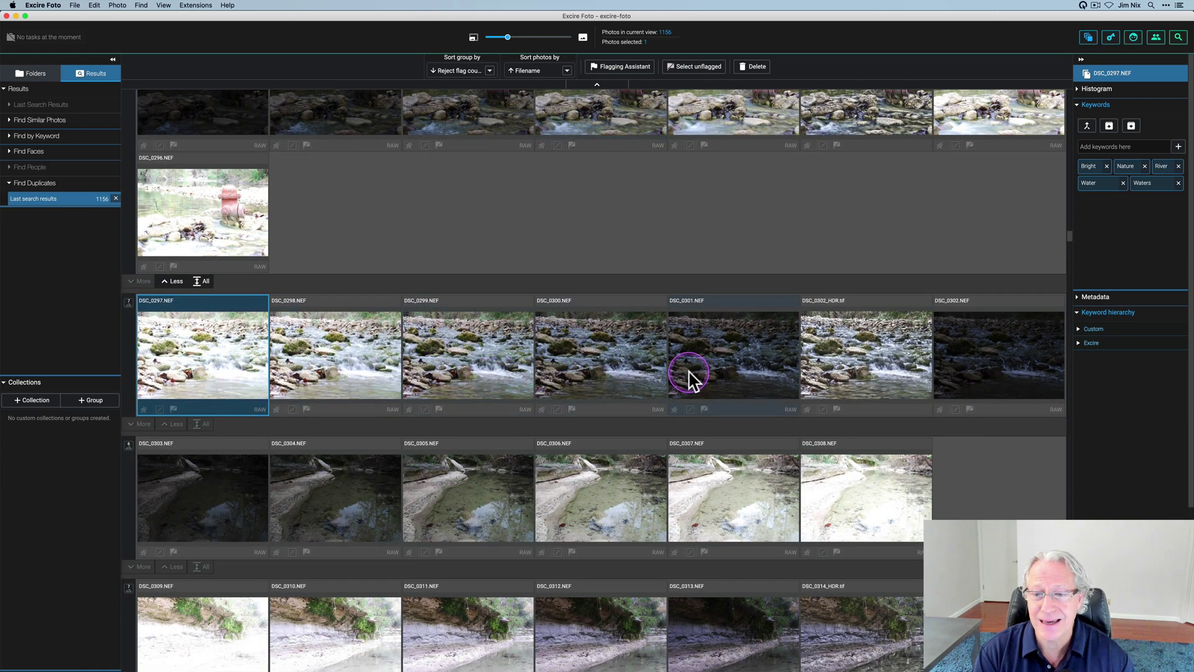
left_click(469, 370, "shift")
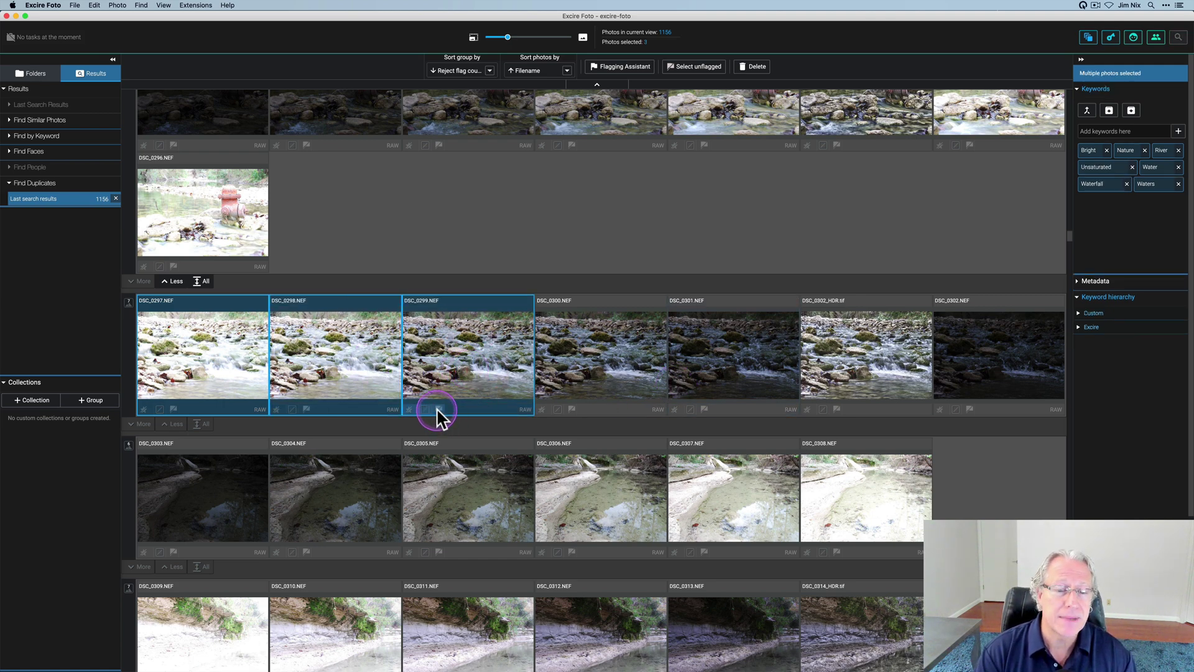
mouse_move(437, 410)
left_click(451, 446)
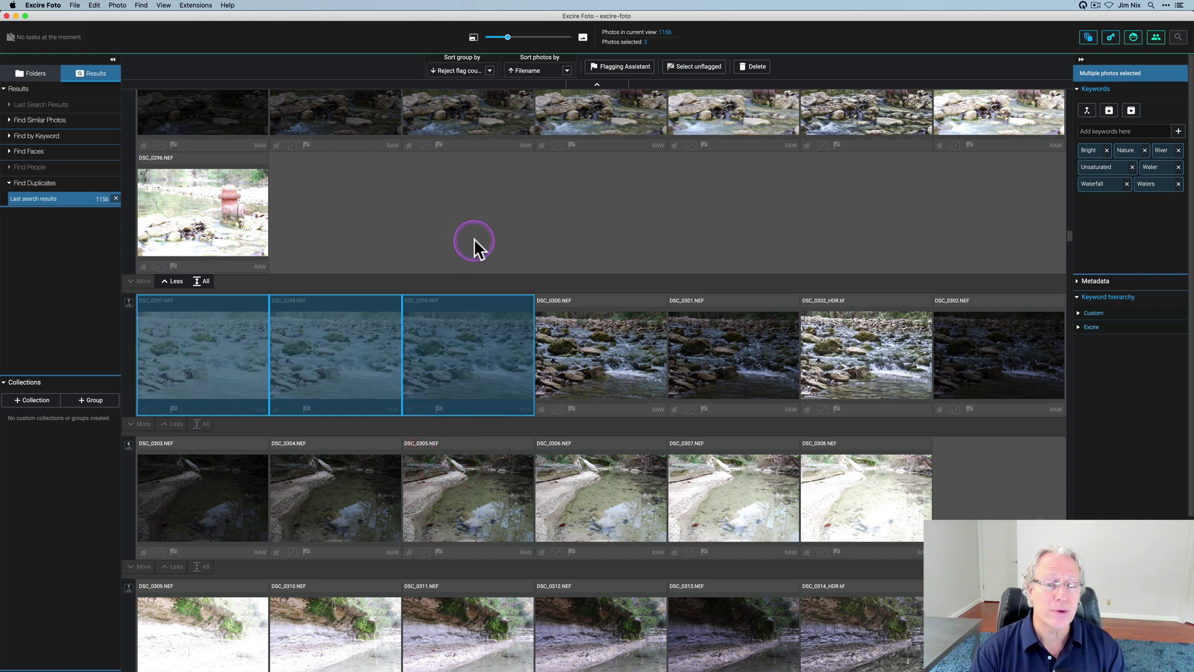
Bring up removal for the three rejected photos, cancel to keep them, then select DSC_0299
left_click(753, 67)
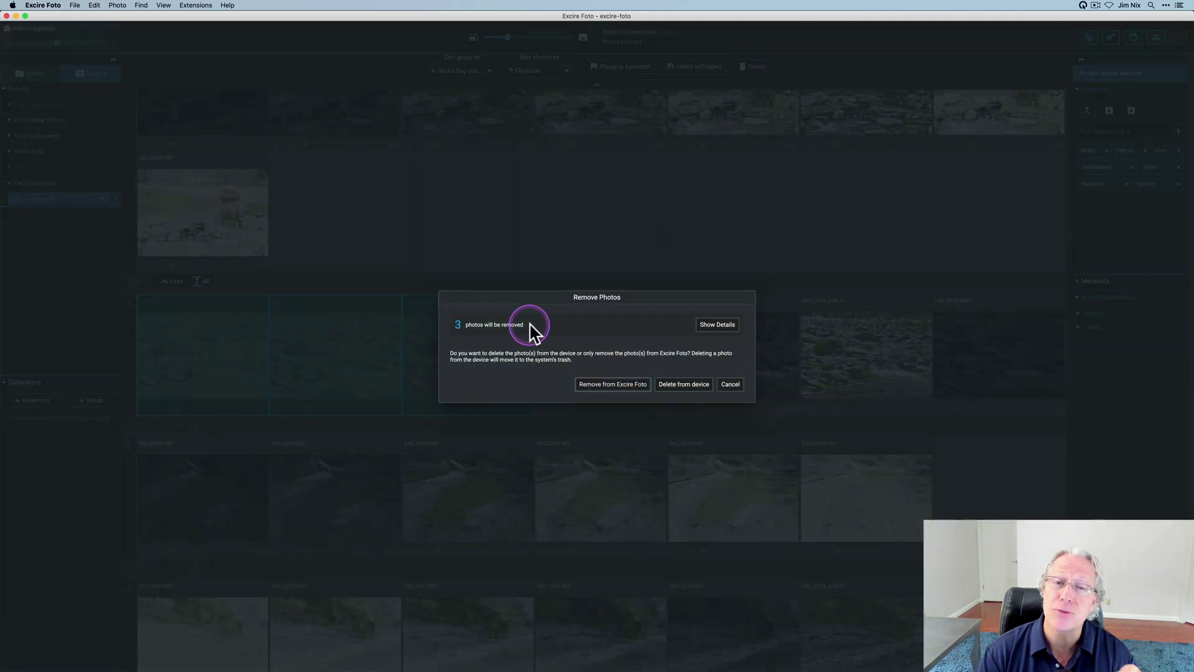
left_click(733, 386)
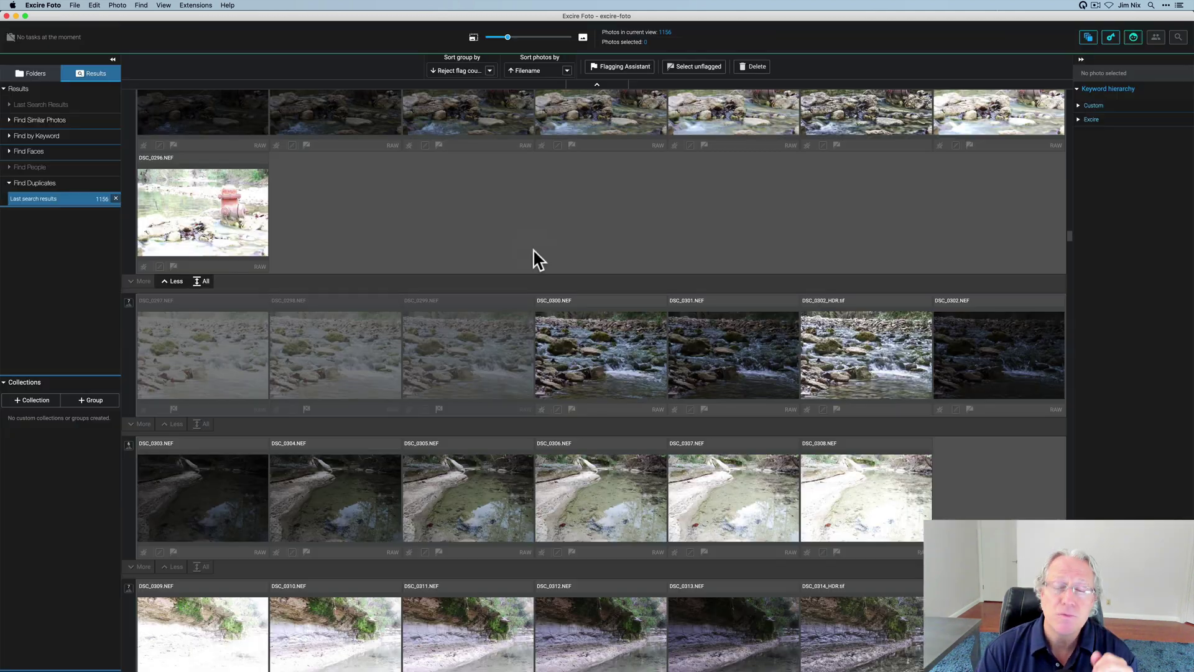
left_click(427, 363)
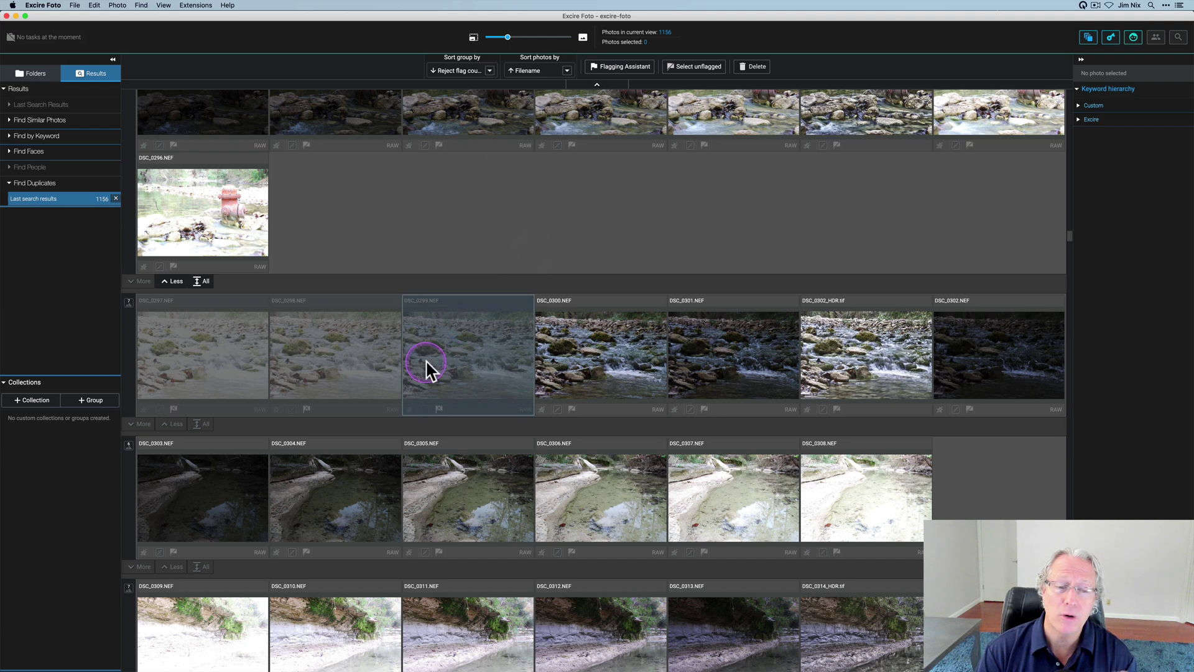
Browse the Austin folder's photo grid and select the Tree and Sunset HDR.jpg photo
left_click(419, 389)
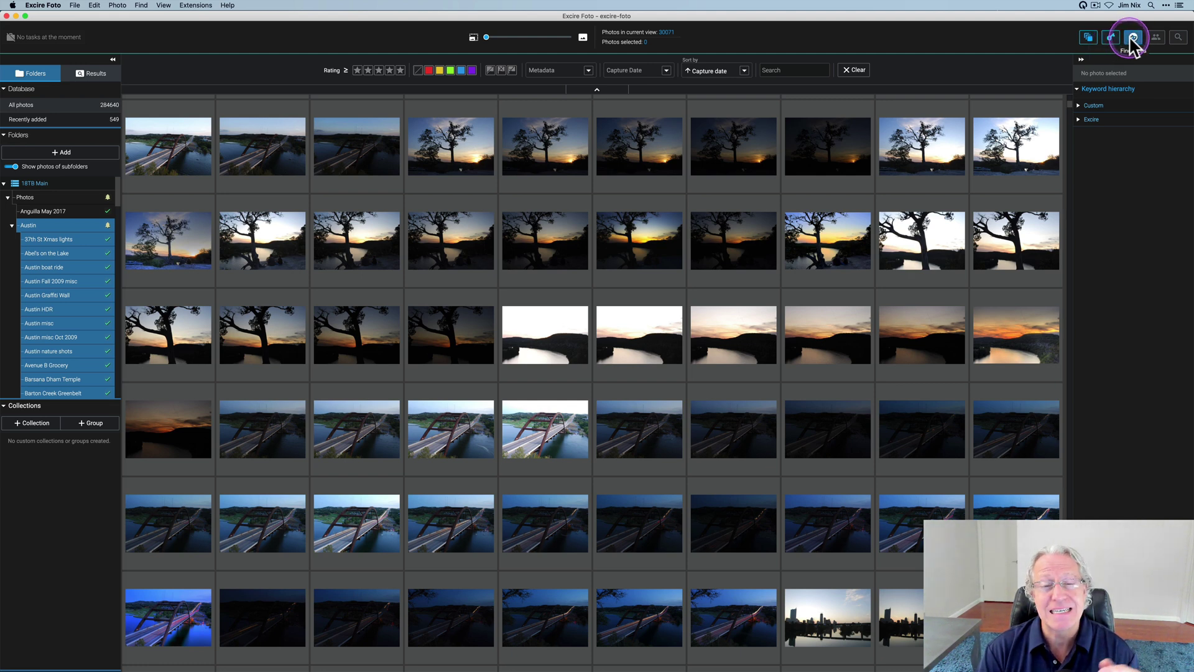
mouse_move(910, 307)
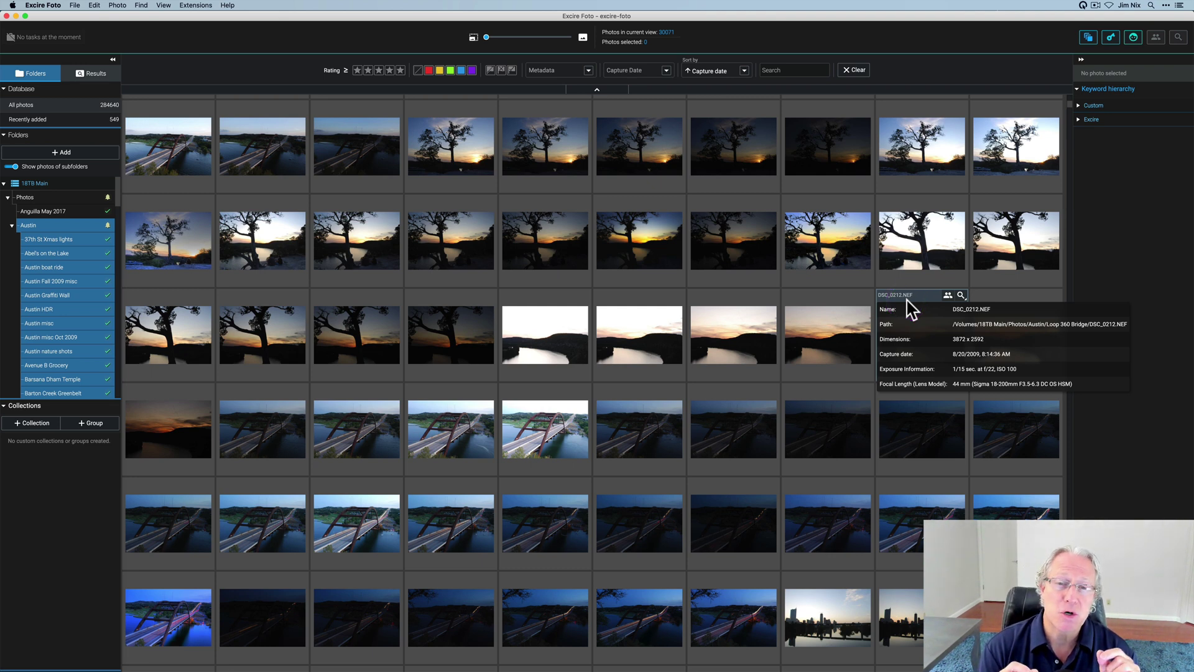
left_click(823, 227)
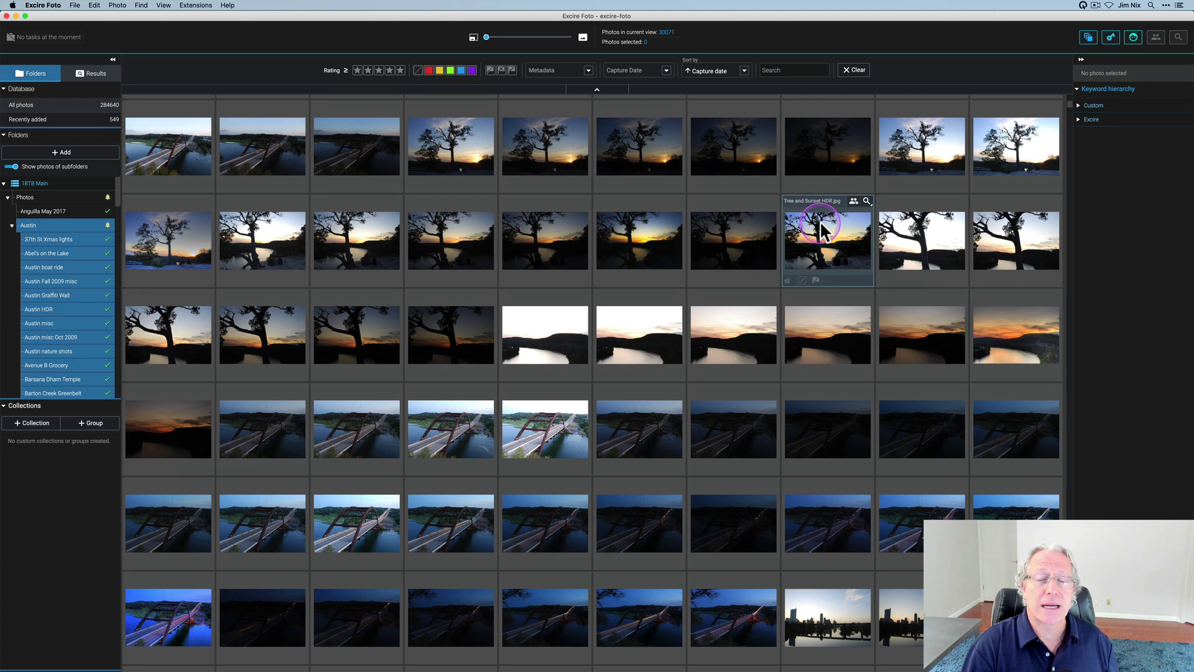